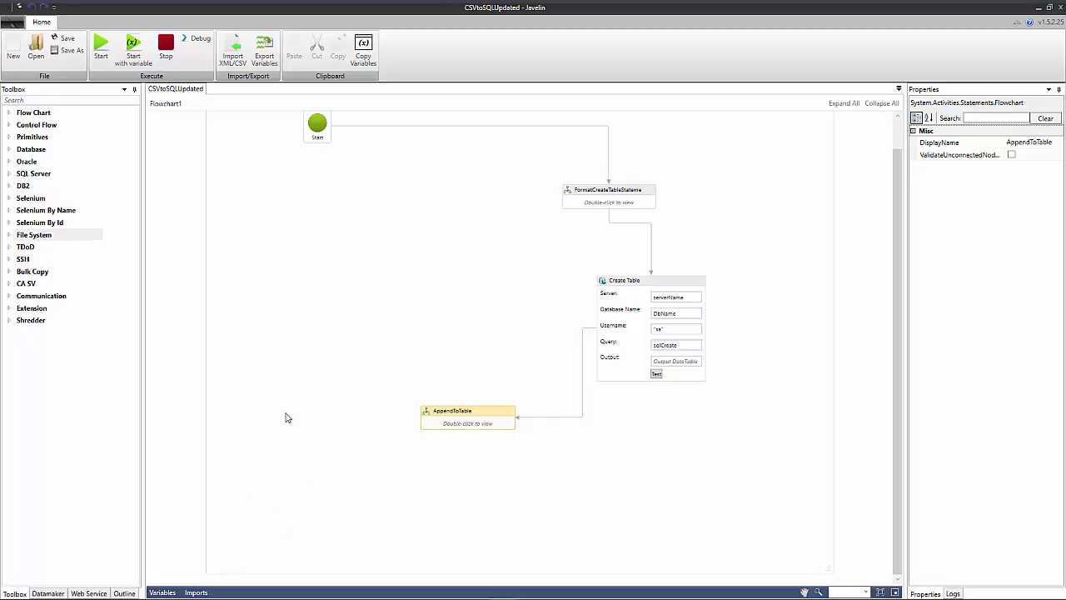
Show the workflow variables and check filePath's data type and full CSV path default
{"action": "left_click", "coordinate": [162, 591]}
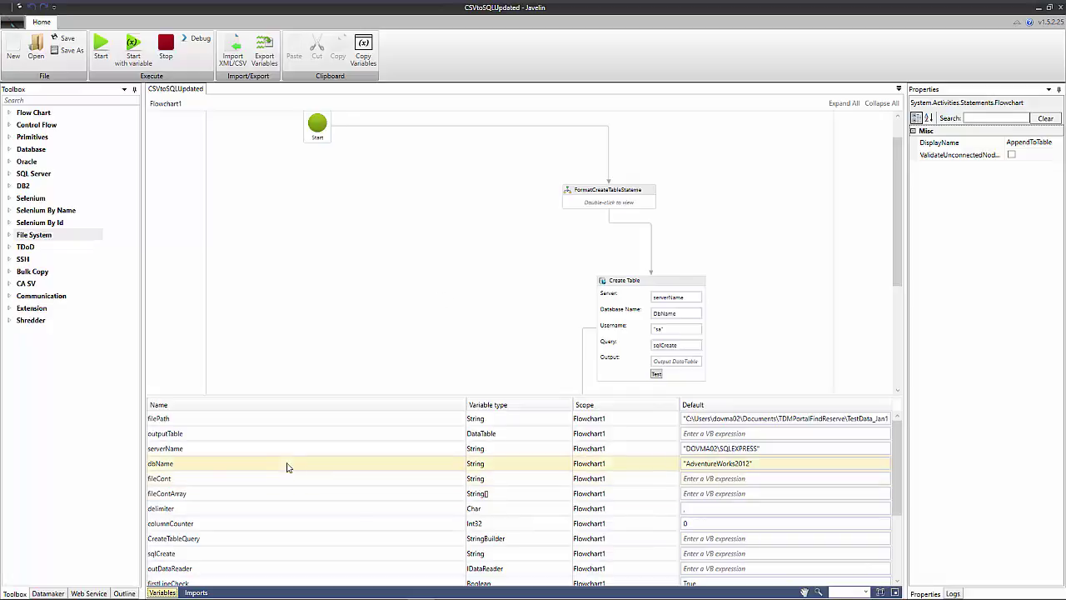
{"action": "left_click", "coordinate": [259, 419]}
{"action": "left_click", "coordinate": [543, 420]}
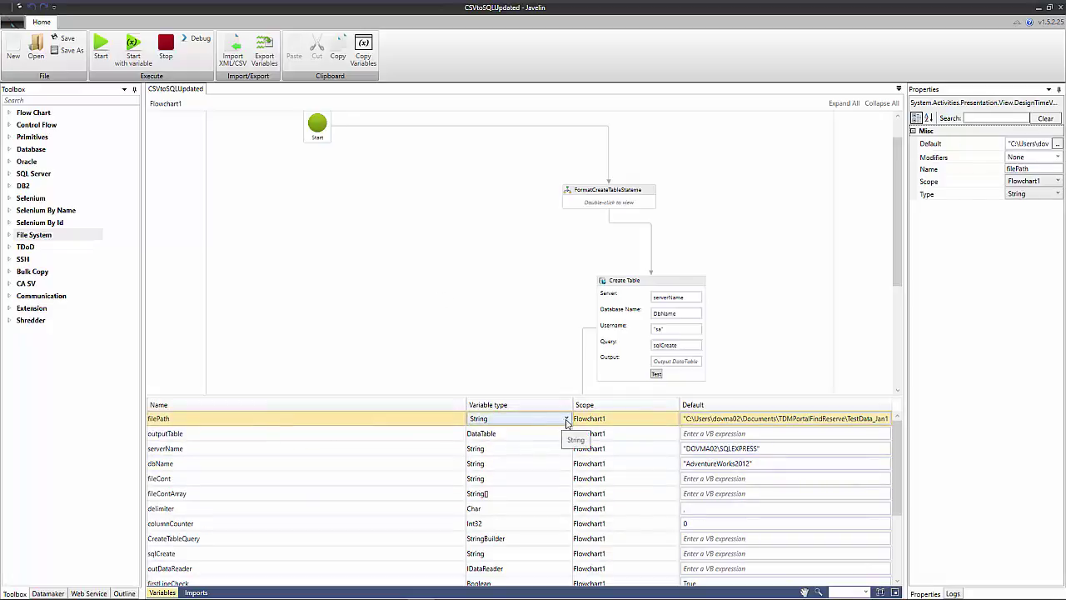
{"action": "left_click", "coordinate": [741, 418]}
{"action": "scroll", "coordinate": [716, 450], "scroll_direction": "down", "scroll_amount": 1}
{"action": "scroll", "coordinate": [658, 467], "scroll_direction": "up", "scroll_amount": 1}
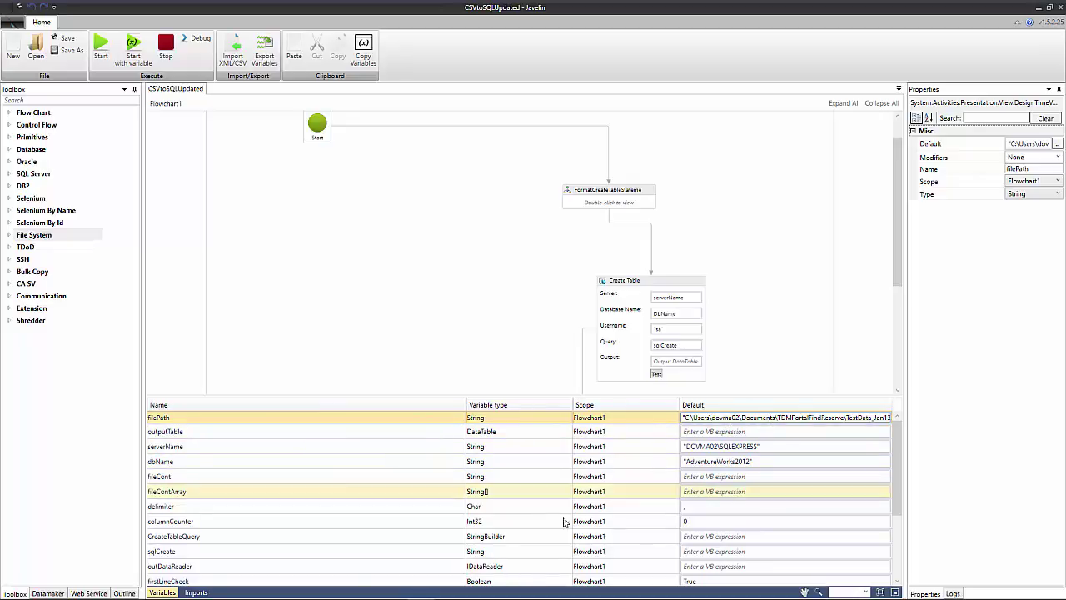
Review serverName, dbName and TableName (default TestCases), then hide the variables list
{"action": "left_click", "coordinate": [325, 450]}
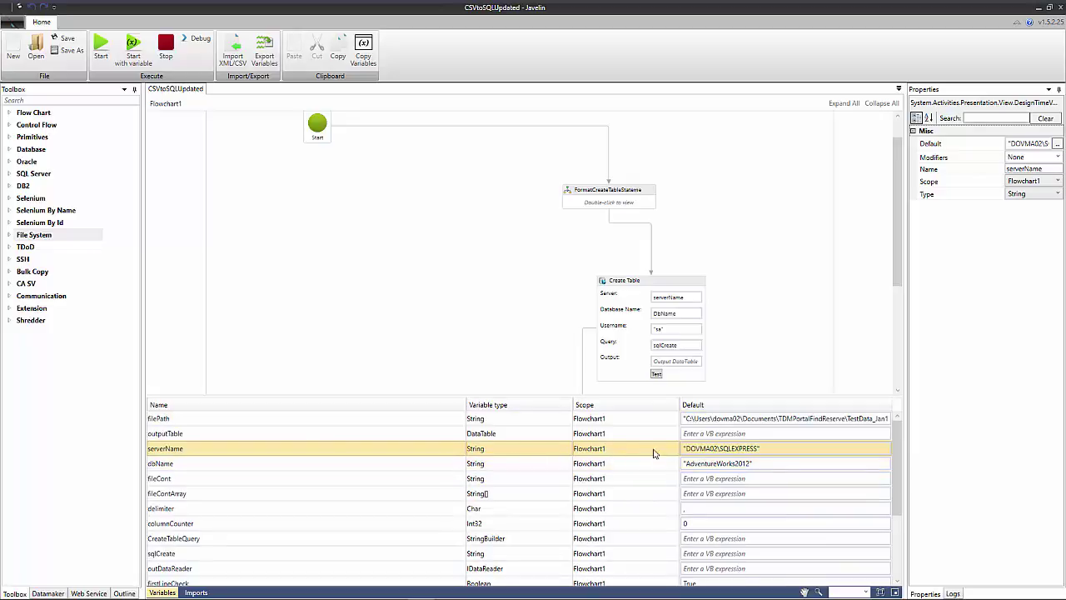
{"action": "left_click", "coordinate": [745, 450]}
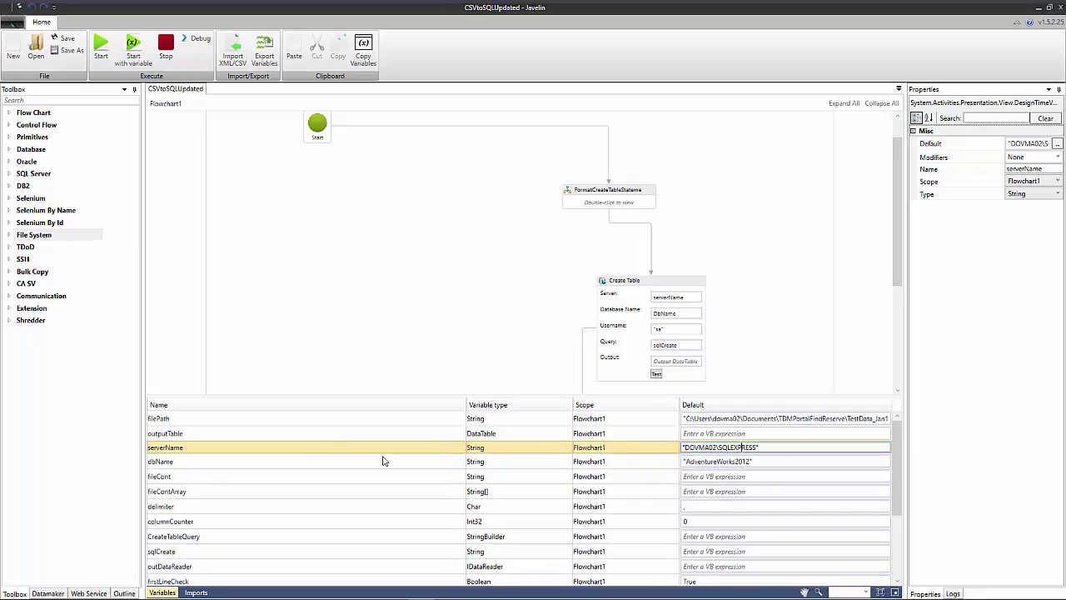
{"action": "left_click", "coordinate": [313, 464]}
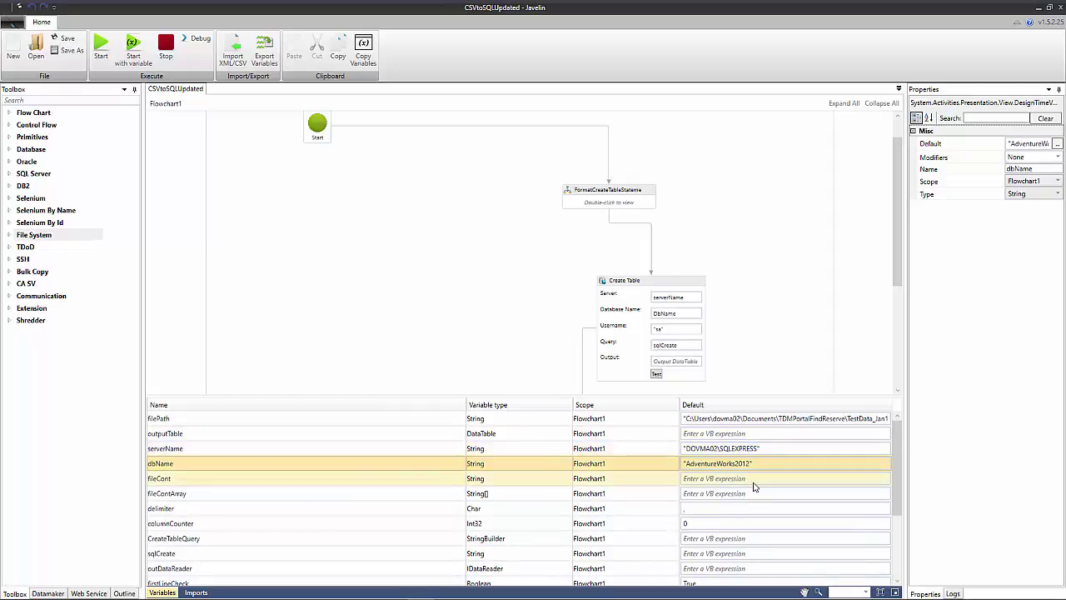
{"action": "scroll", "coordinate": [754, 487], "scroll_direction": "down", "scroll_amount": 2}
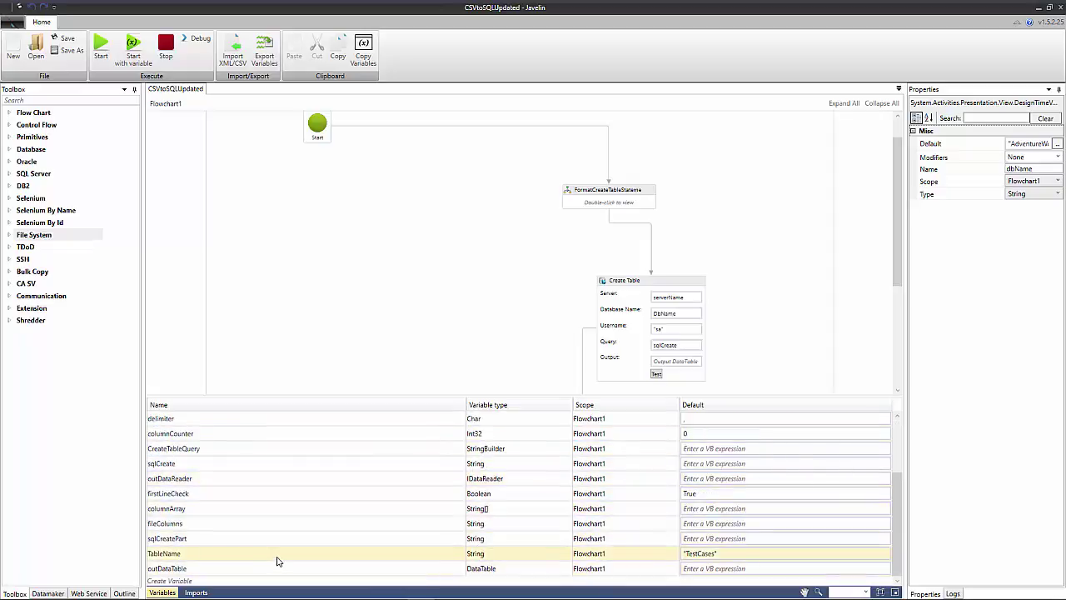
{"action": "left_click", "coordinate": [278, 558]}
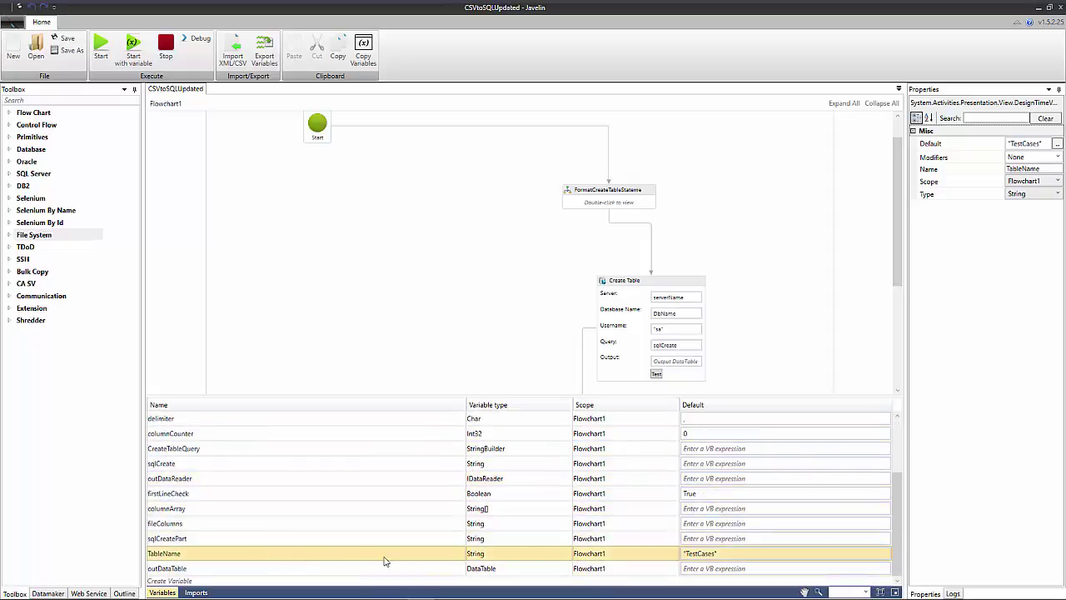
{"action": "left_click", "coordinate": [713, 554]}
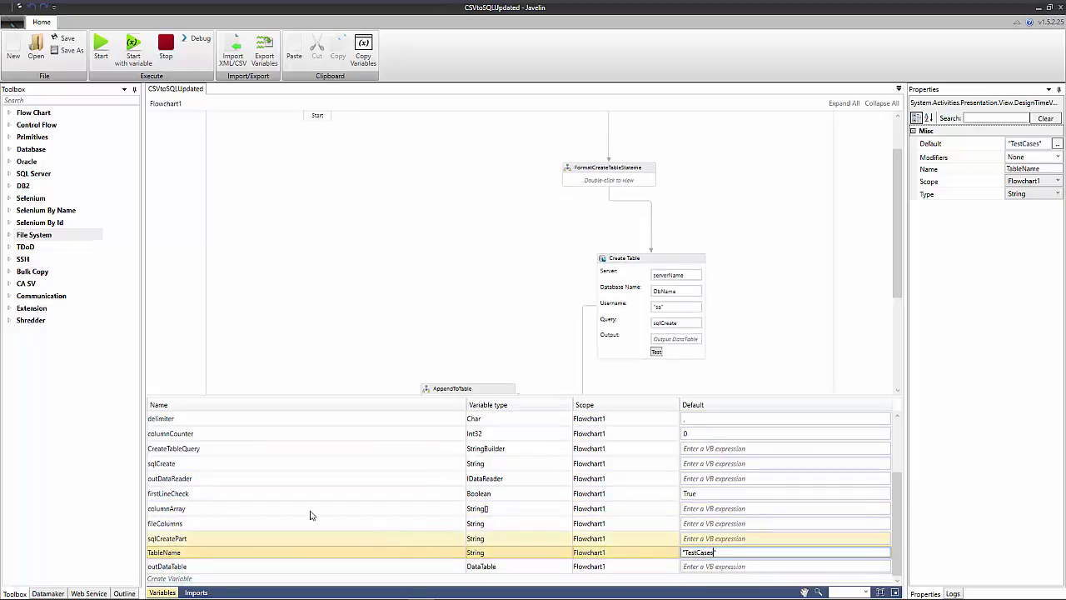
{"action": "key", "text": "Return"}
{"action": "mouse_move", "coordinate": [187, 587]}
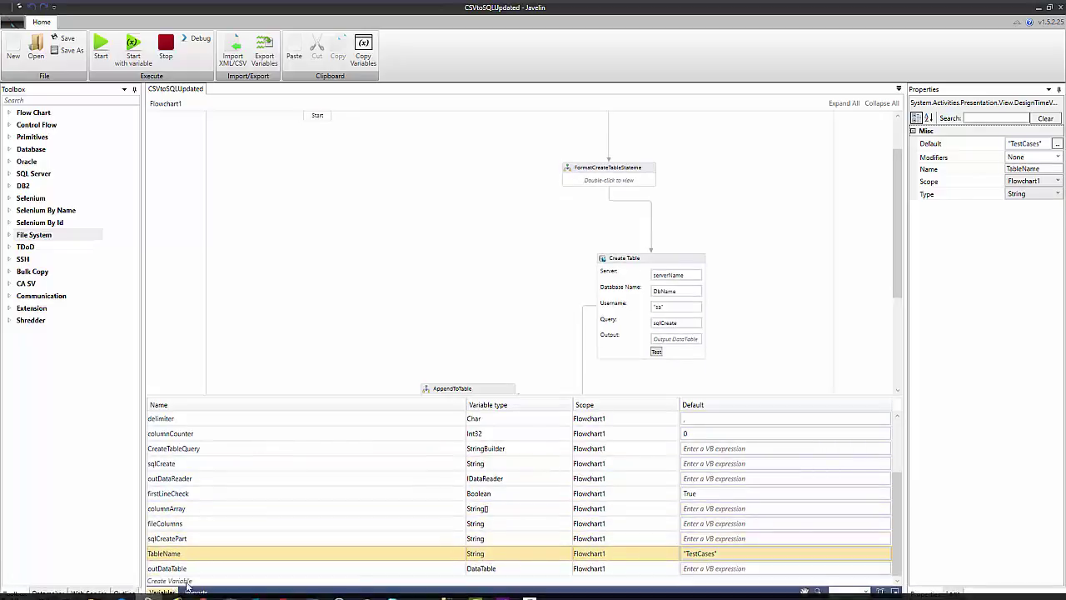
{"action": "left_click", "coordinate": [164, 592]}
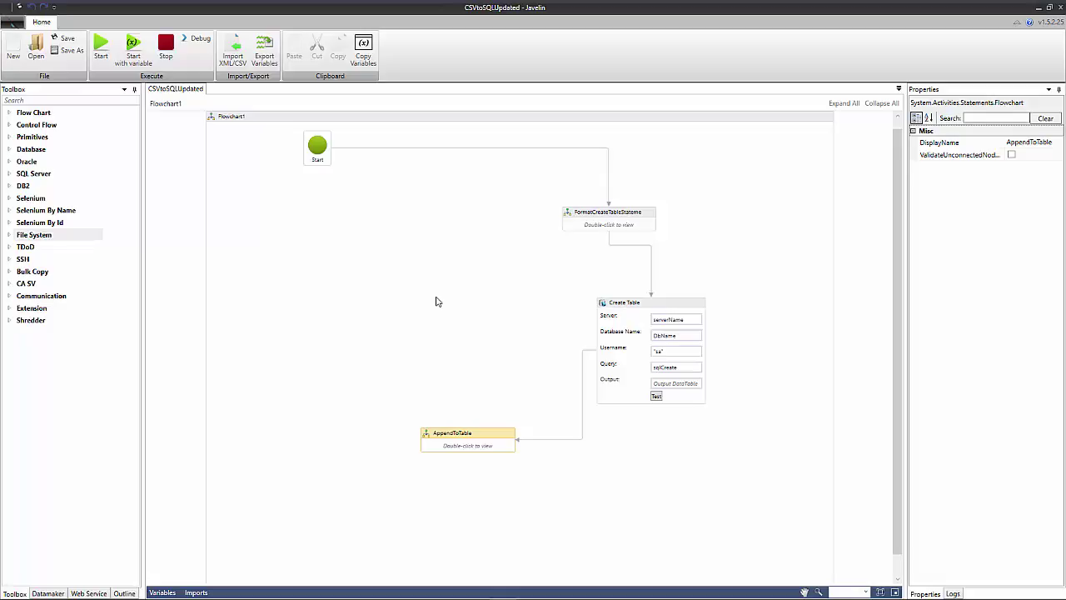
Inspect the FormatCreateTableStatement, Create Table connection and AppendToTable steps on the main flowchart
{"action": "left_click", "coordinate": [650, 216]}
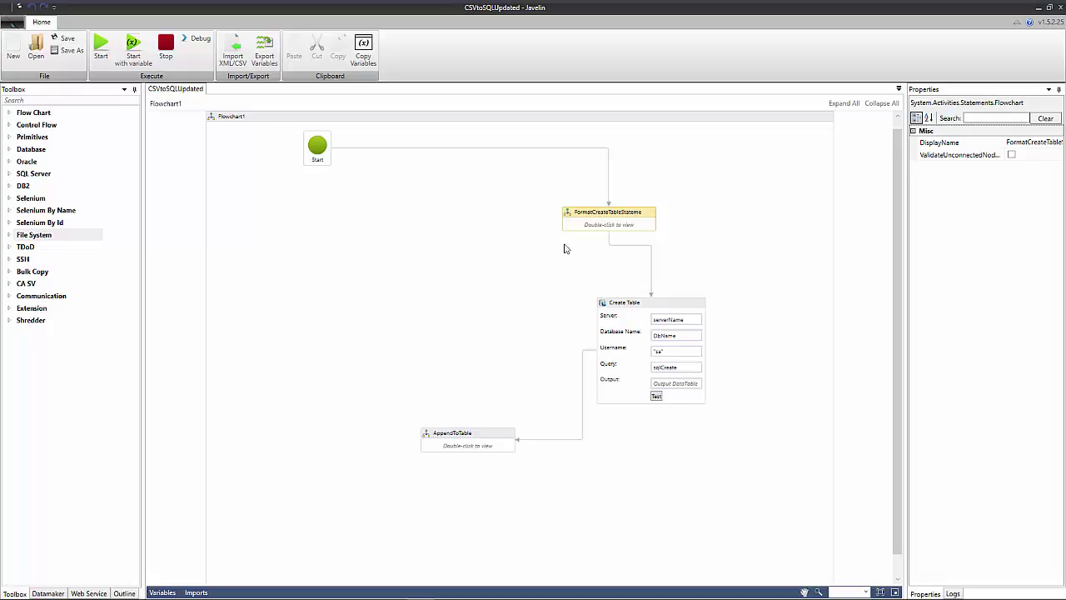
{"action": "left_click", "coordinate": [688, 316]}
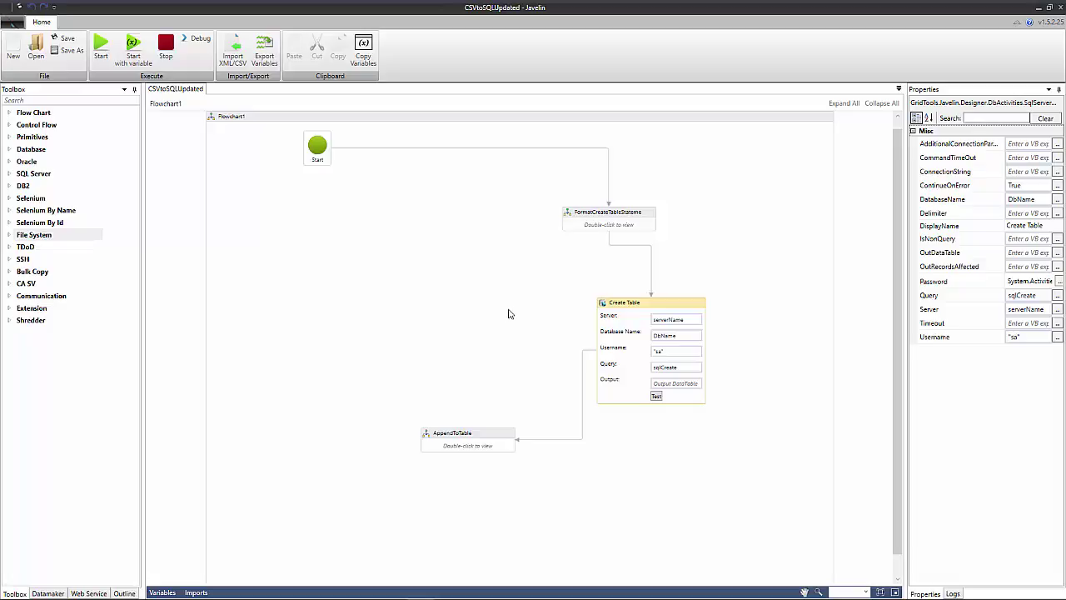
{"action": "left_click", "coordinate": [654, 213]}
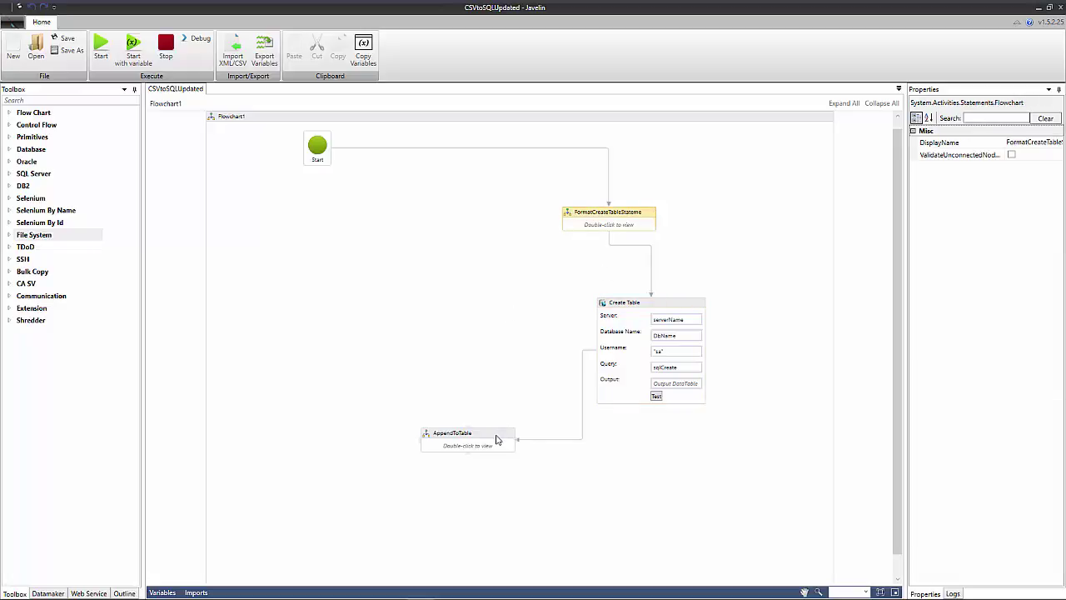
{"action": "left_click", "coordinate": [496, 439]}
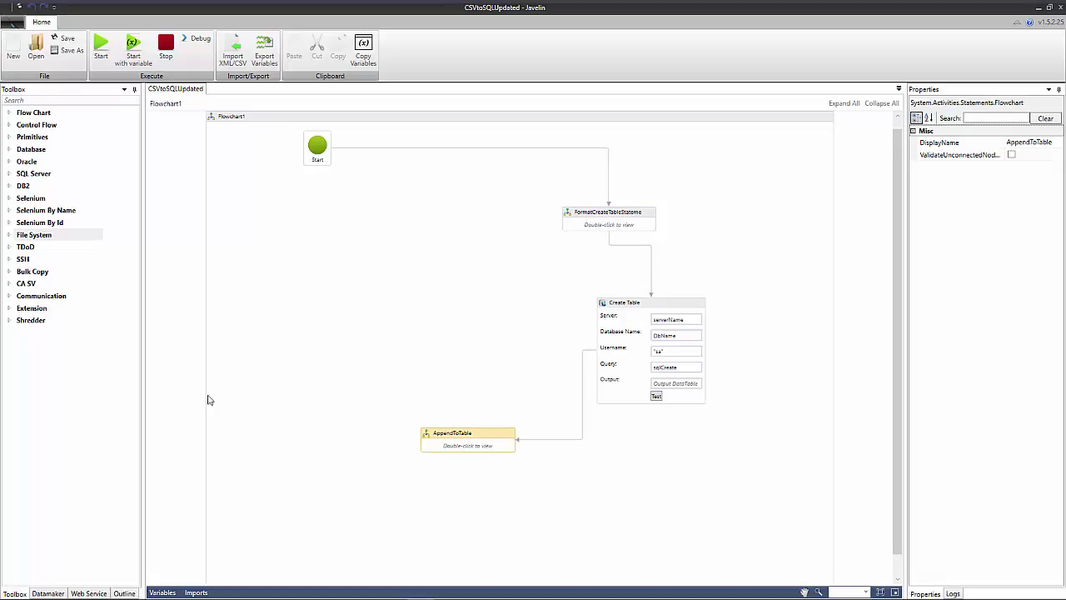
{"action": "scroll", "coordinate": [461, 292], "scroll_direction": "up", "scroll_amount": 1}
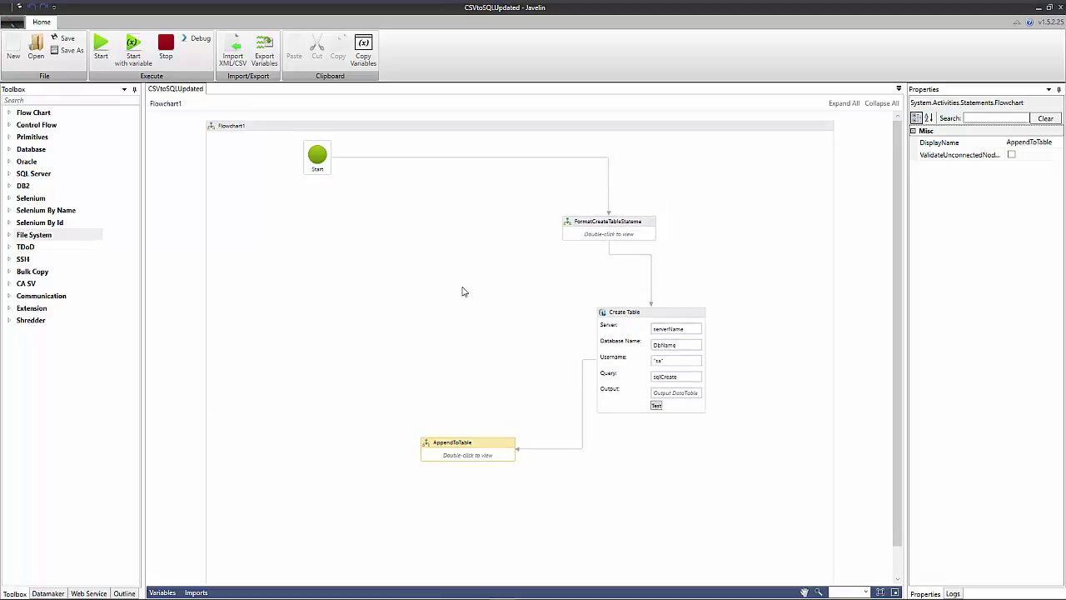
Inside FormatCreateTableStatement, review the CSV read, file split, first-row, row-split and Format-array loop steps
{"action": "double_click", "coordinate": [646, 227]}
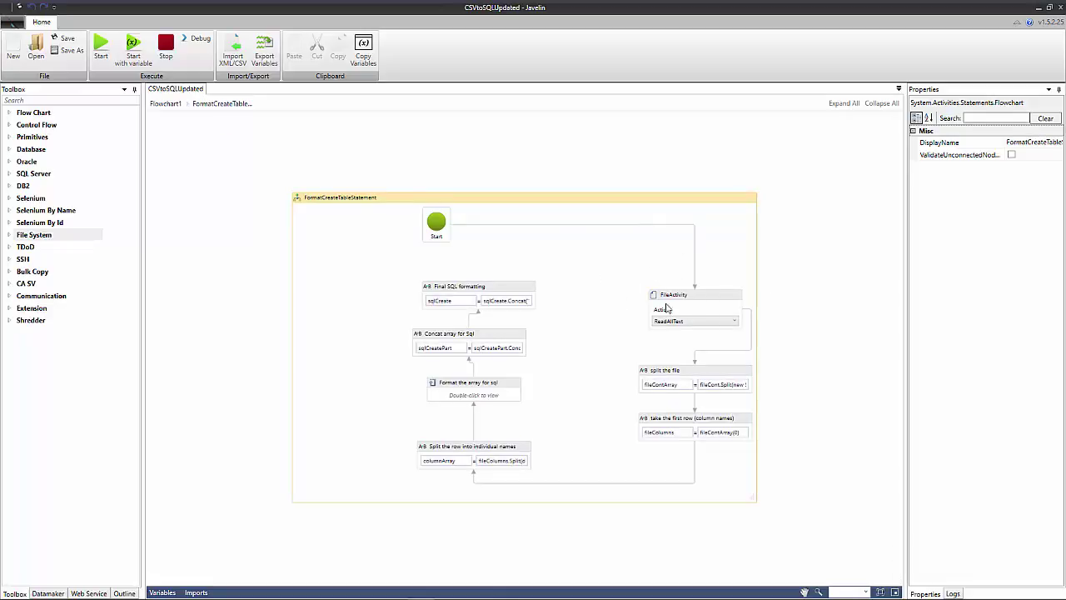
{"action": "left_click", "coordinate": [709, 303]}
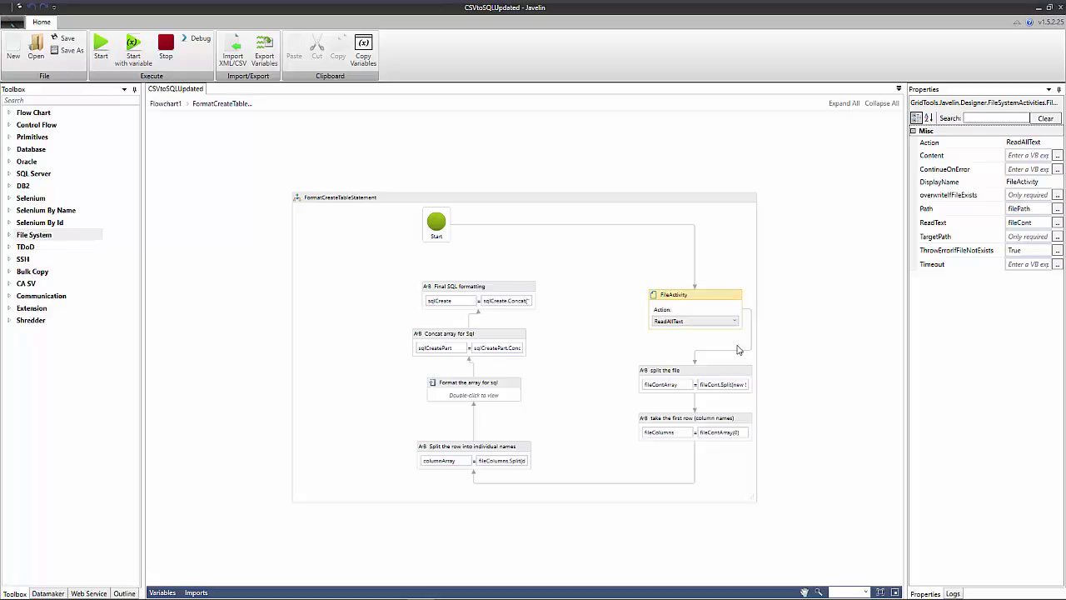
{"action": "left_click", "coordinate": [708, 375]}
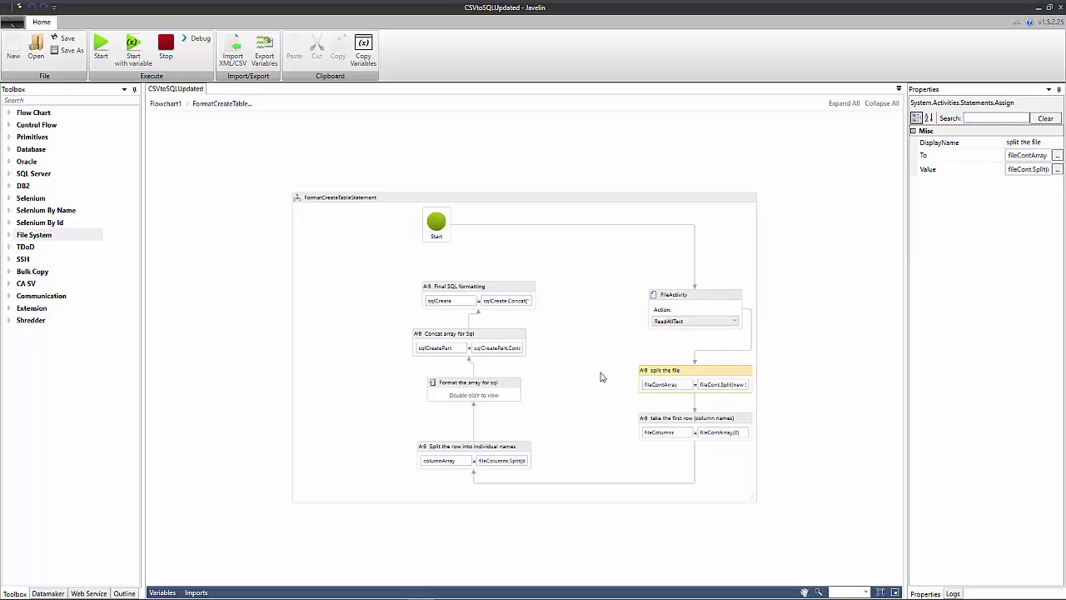
{"action": "left_click", "coordinate": [743, 419]}
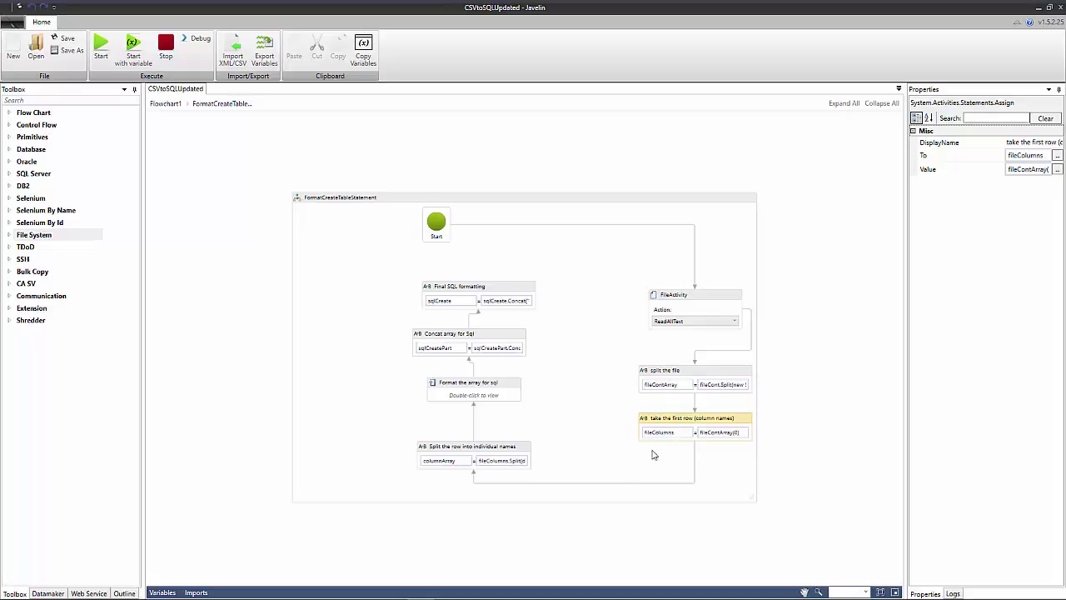
{"action": "left_click", "coordinate": [518, 448]}
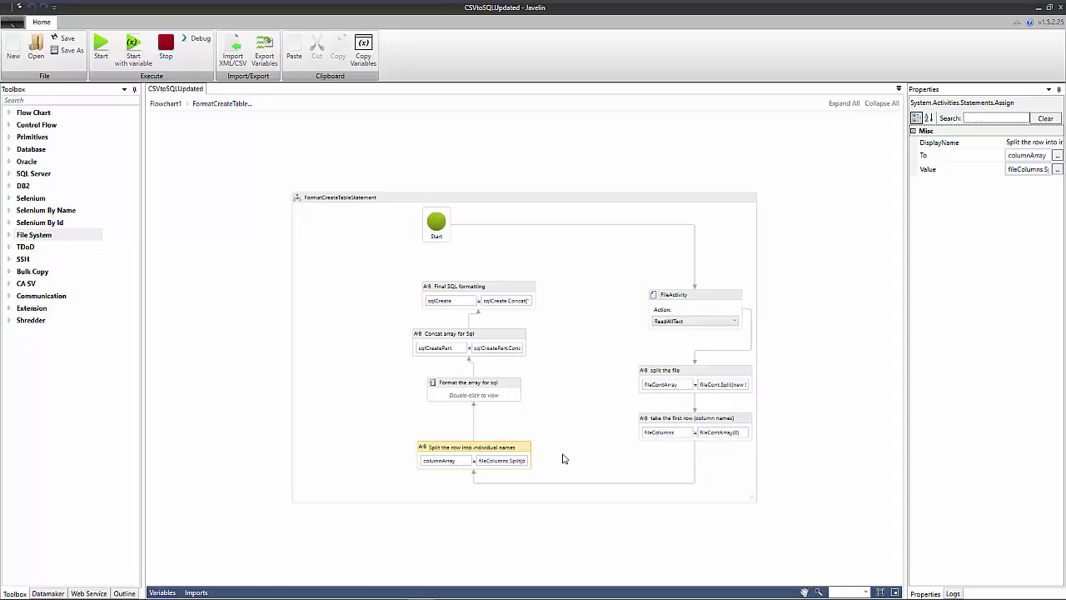
{"action": "left_click", "coordinate": [516, 391]}
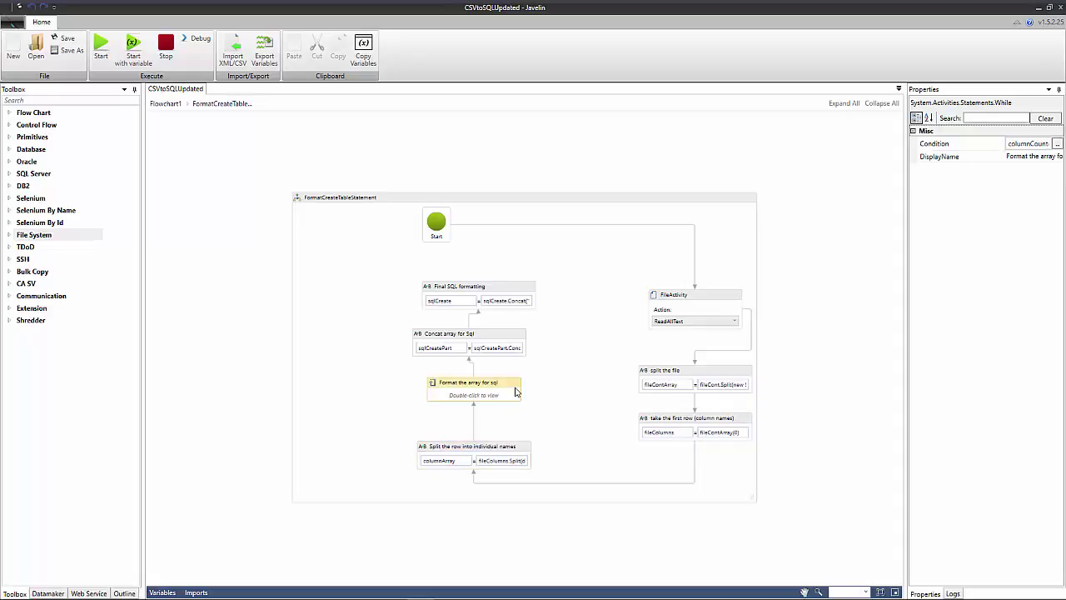
{"action": "double_click", "coordinate": [516, 391]}
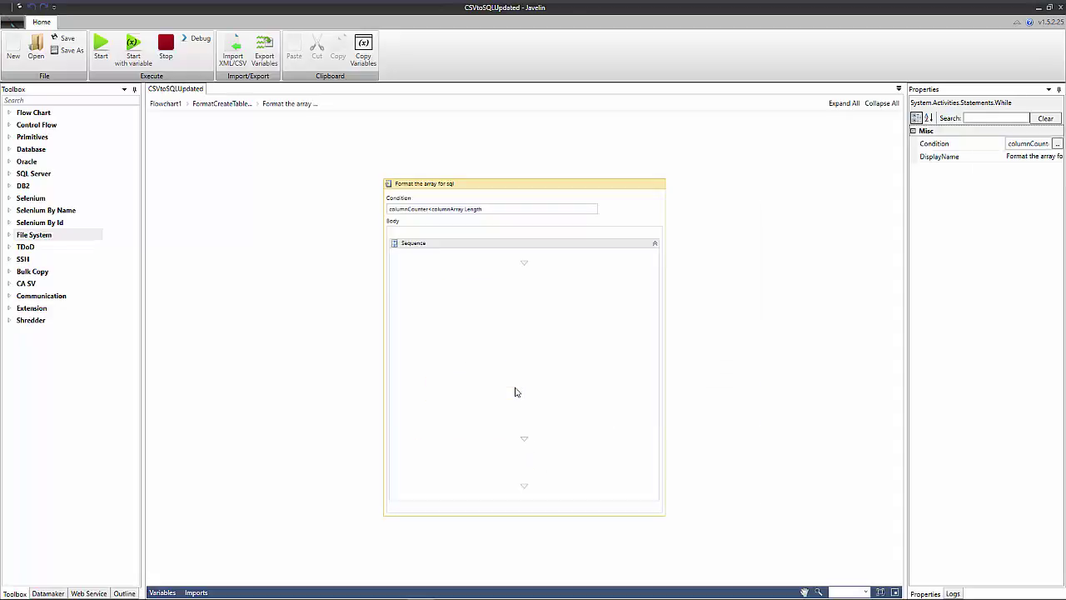
Review the Concat array for Sql and Final SQL formatting assignments, then return to Flowchart1
{"action": "left_click", "coordinate": [222, 104]}
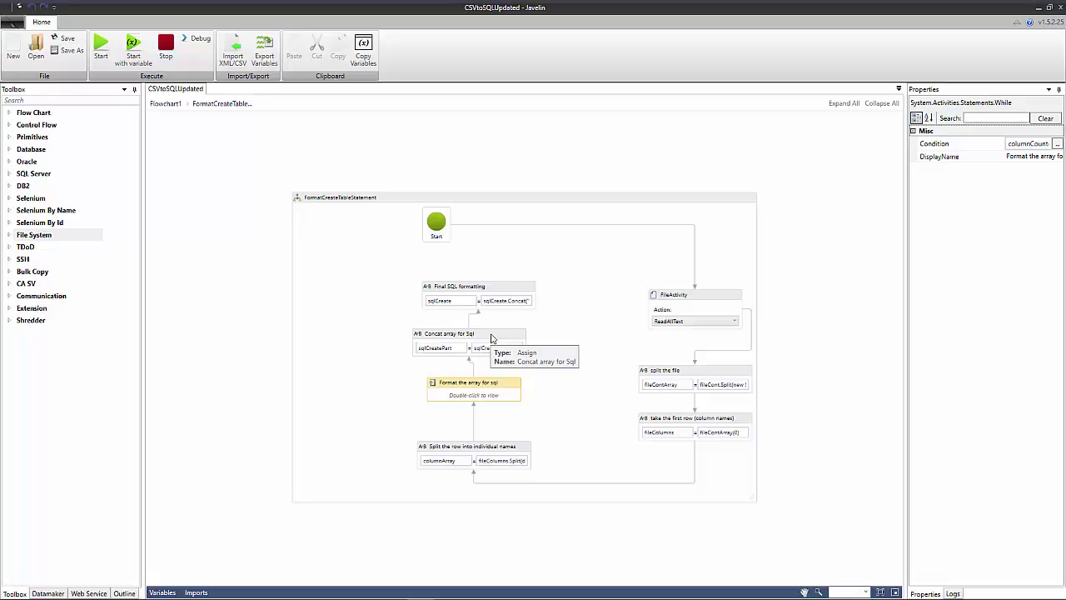
{"action": "left_click", "coordinate": [491, 338]}
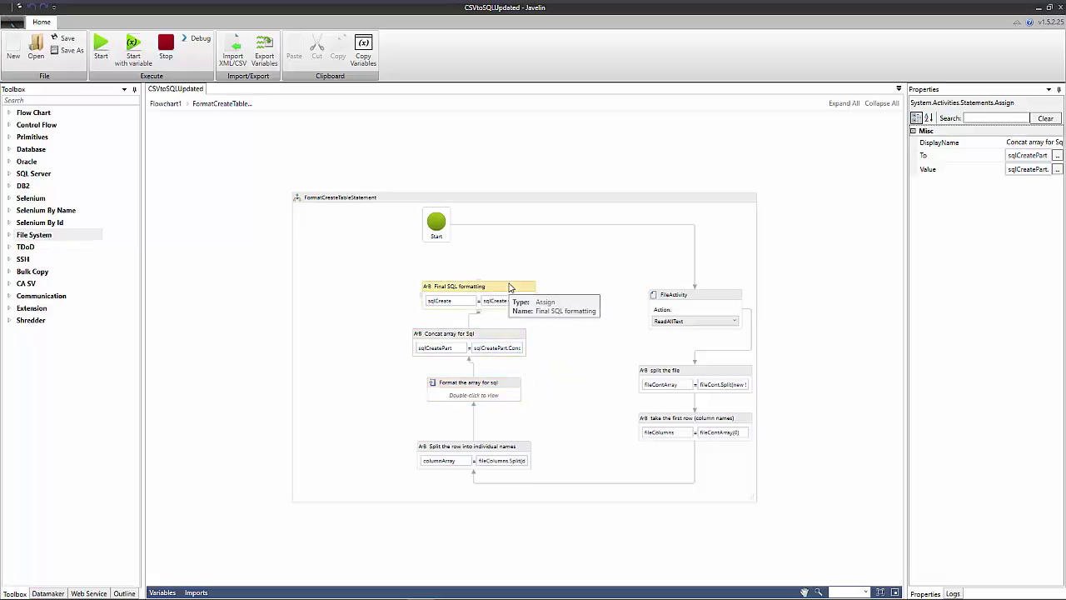
{"action": "left_click", "coordinate": [510, 287]}
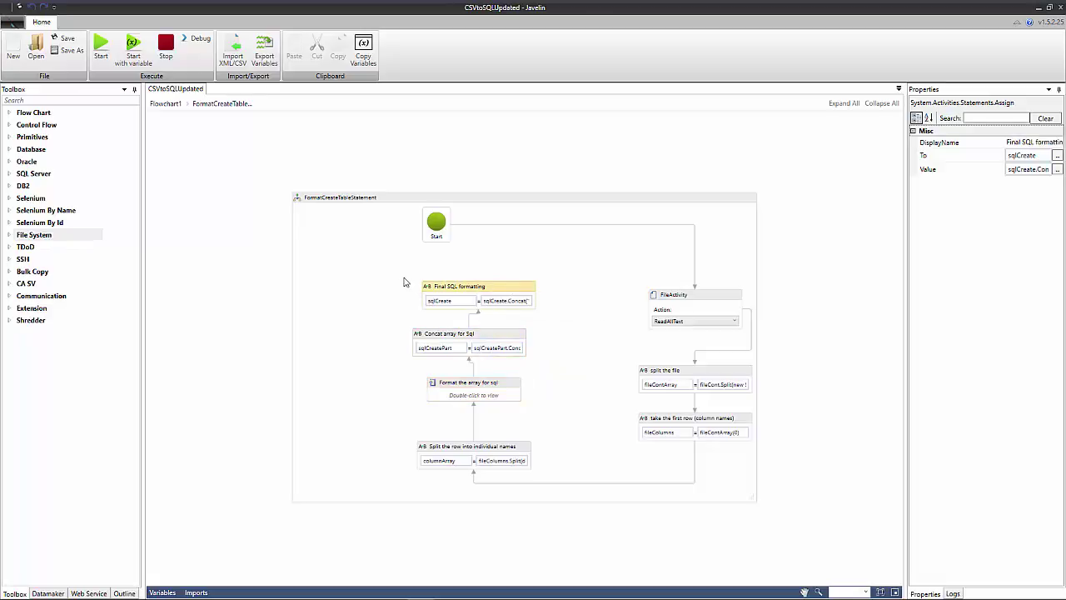
{"action": "left_click", "coordinate": [164, 104]}
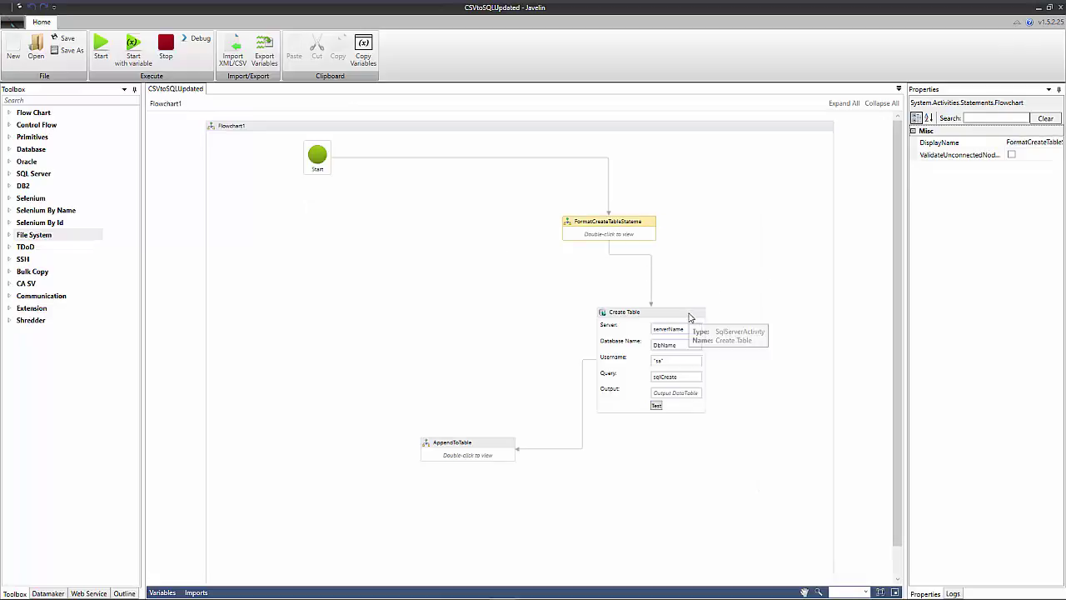
{"action": "left_click", "coordinate": [692, 312]}
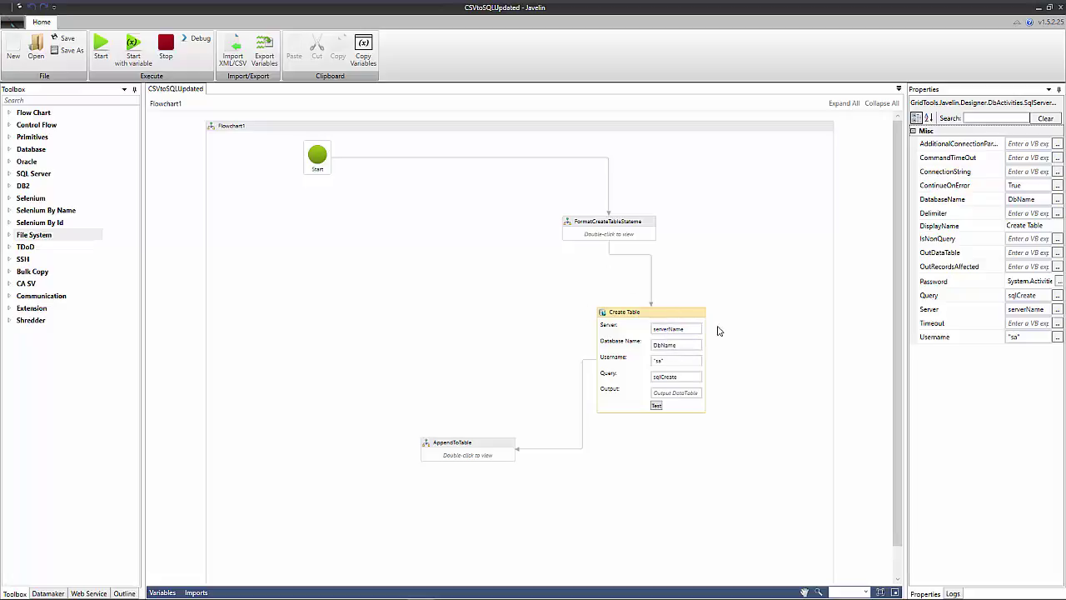
{"action": "left_click", "coordinate": [691, 329]}
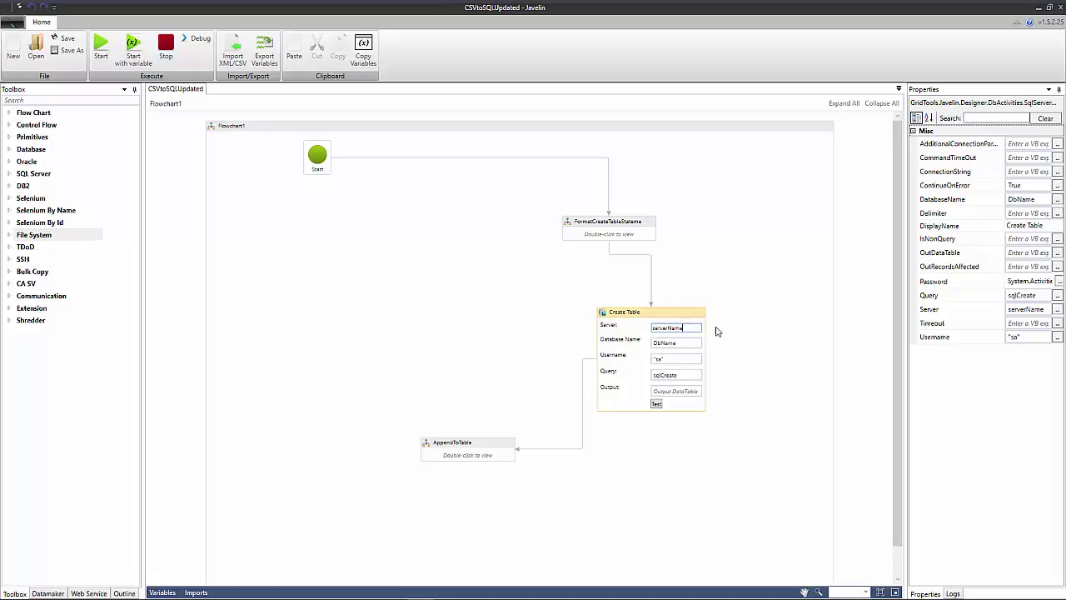
{"action": "left_click", "coordinate": [685, 343]}
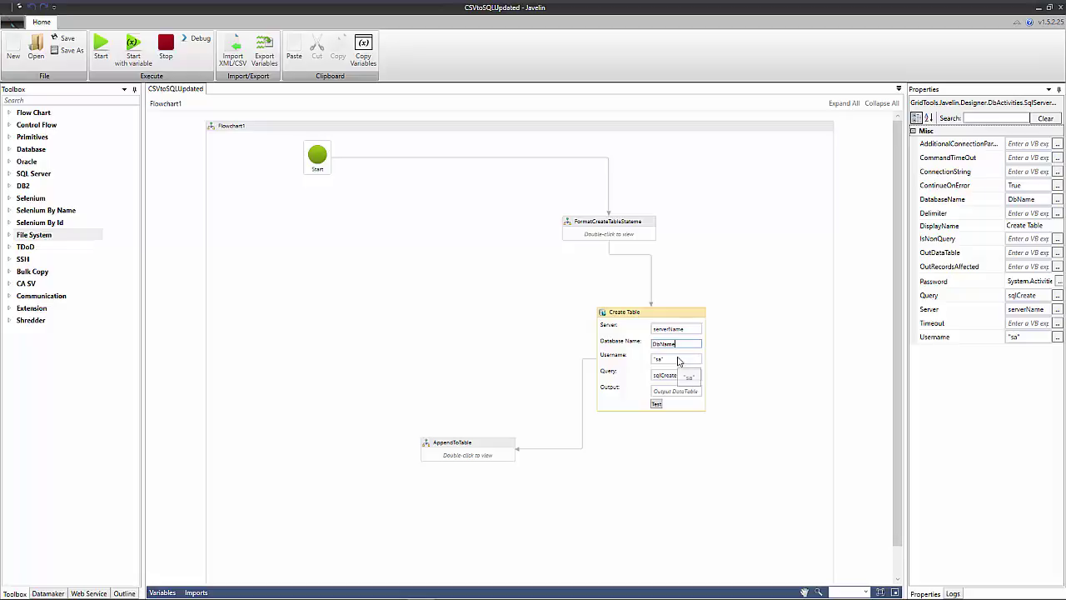
{"action": "left_click", "coordinate": [674, 359]}
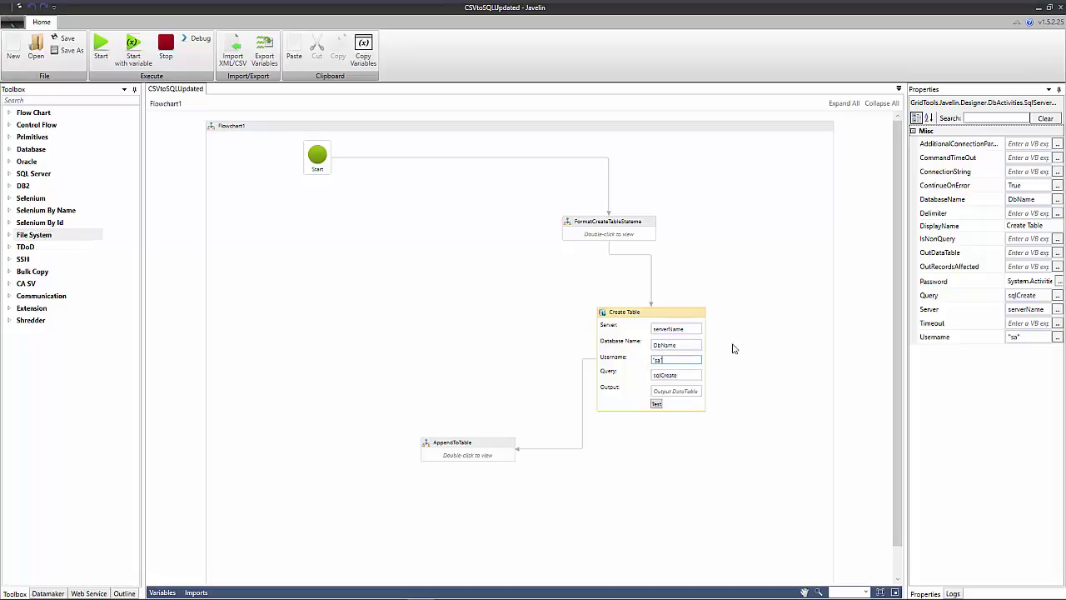
{"action": "left_click", "coordinate": [1057, 282]}
{"action": "left_click", "coordinate": [576, 284]}
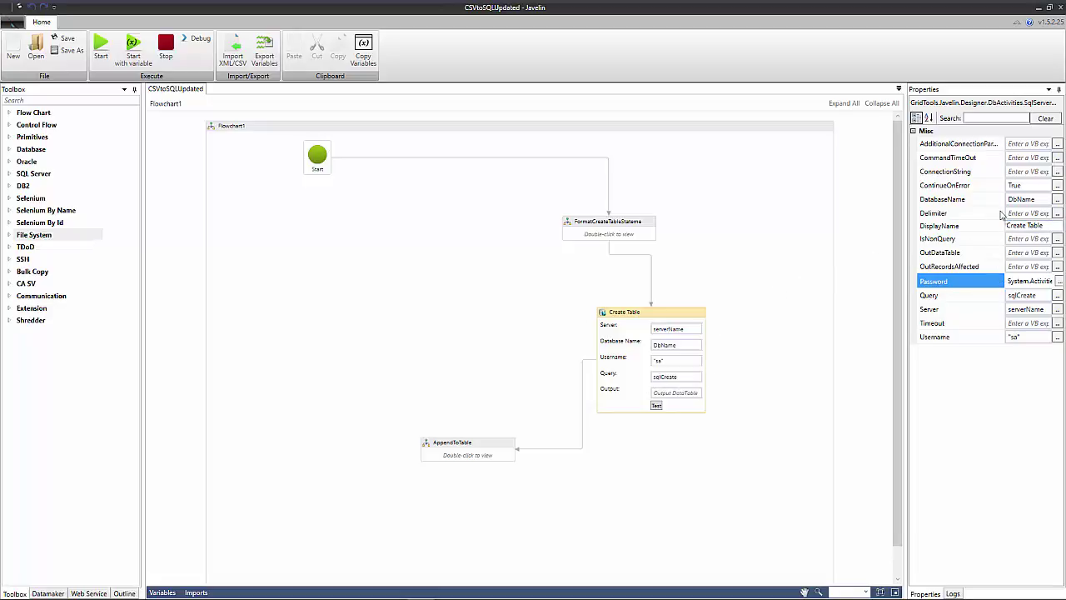
{"action": "left_click", "coordinate": [962, 186]}
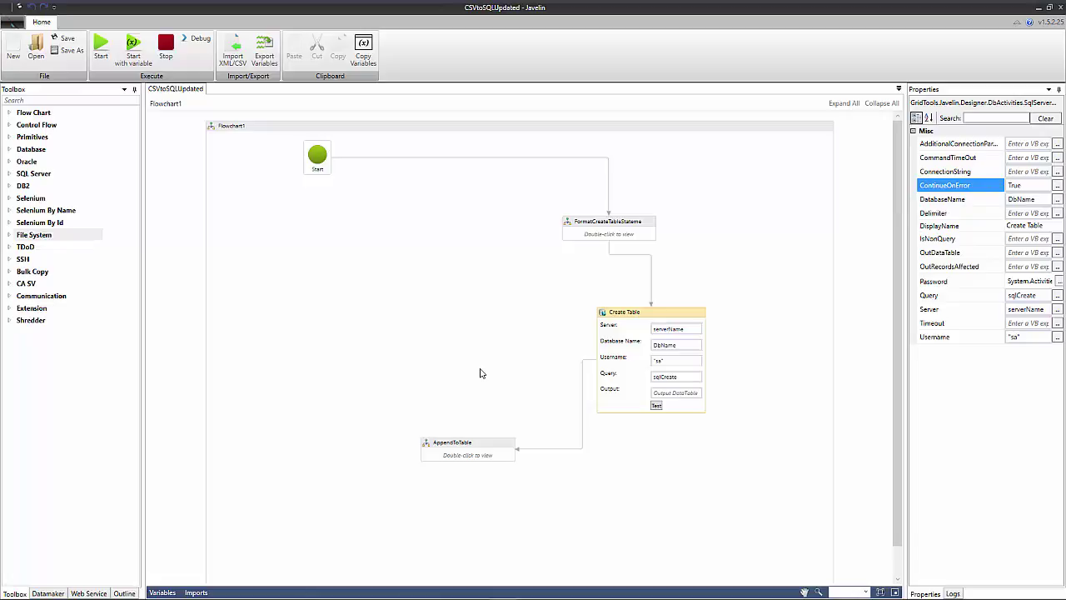
Review AppendToTable's Read Csv Into Datatable, data-reader assignment and TestCases bulk copy, then return to Flowchart1
{"action": "double_click", "coordinate": [498, 451]}
{"action": "left_click", "coordinate": [652, 314]}
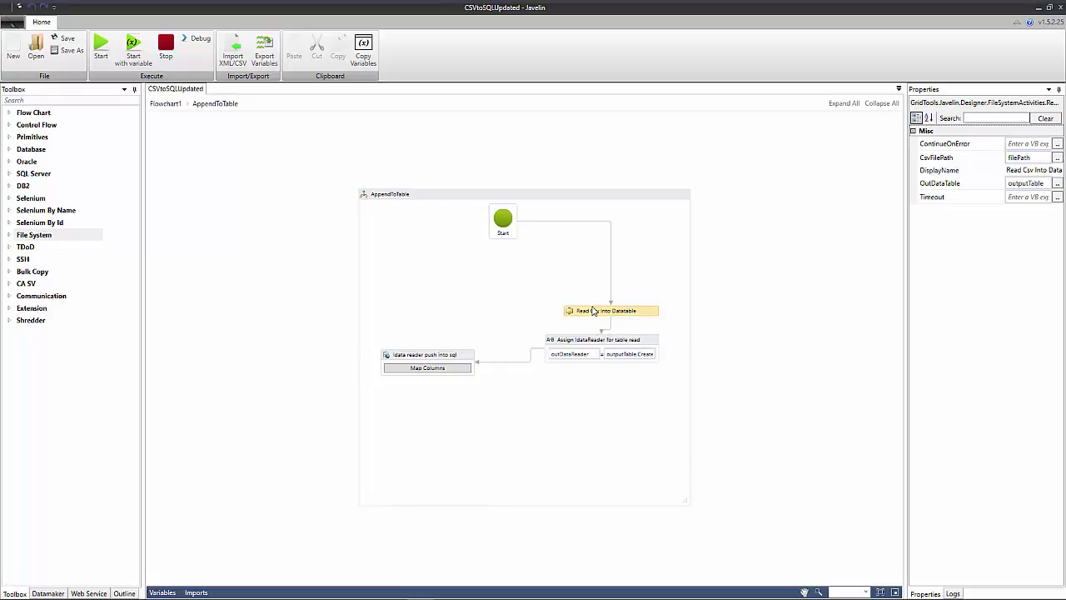
{"action": "left_click", "coordinate": [644, 340]}
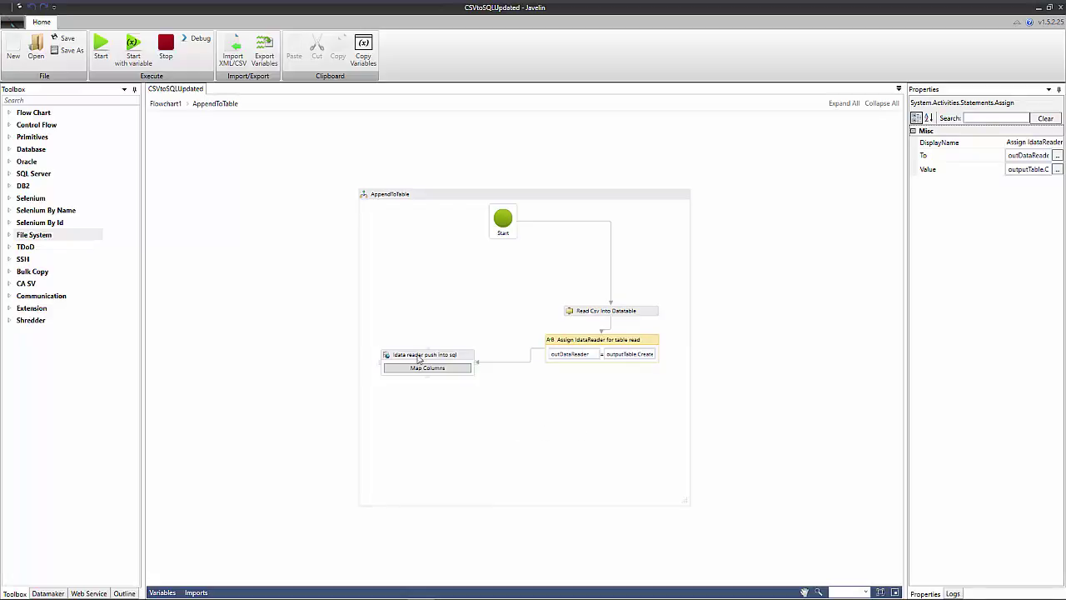
{"action": "left_click", "coordinate": [466, 358]}
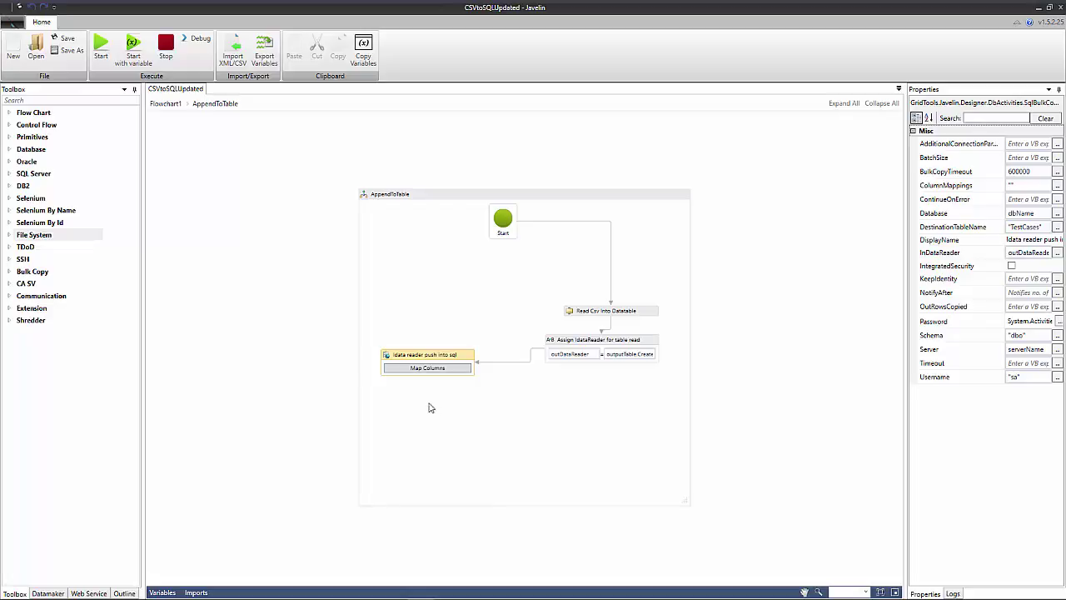
{"action": "left_click", "coordinate": [165, 104]}
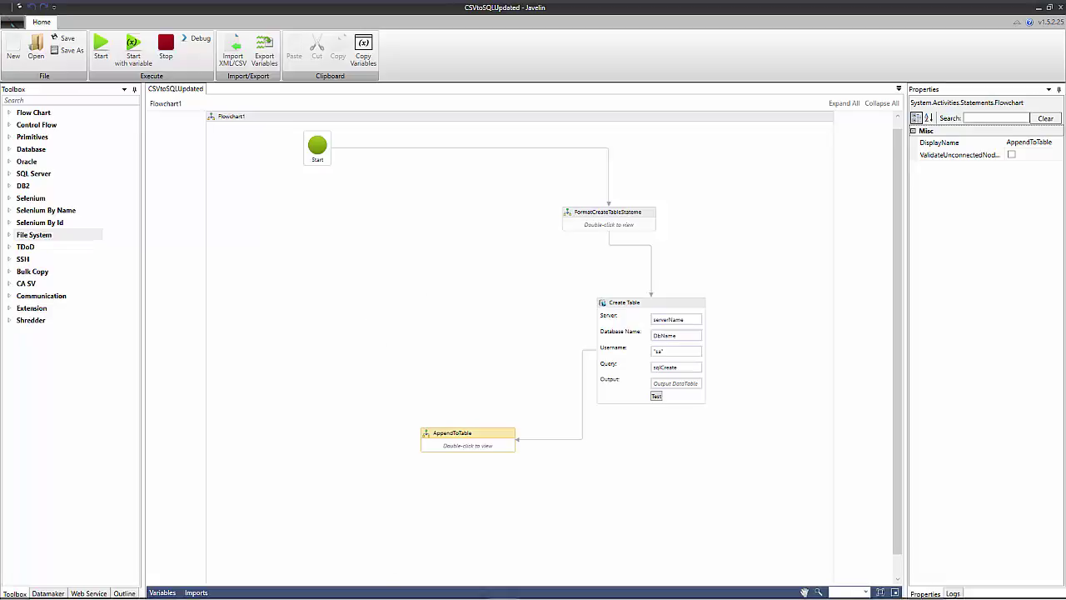
In SSMS, run select * from TestCases on AdventureWorks2012, getting an invalid-object error
{"action": "mouse_move", "coordinate": [391, 592]}
{"action": "left_click", "coordinate": [448, 590]}
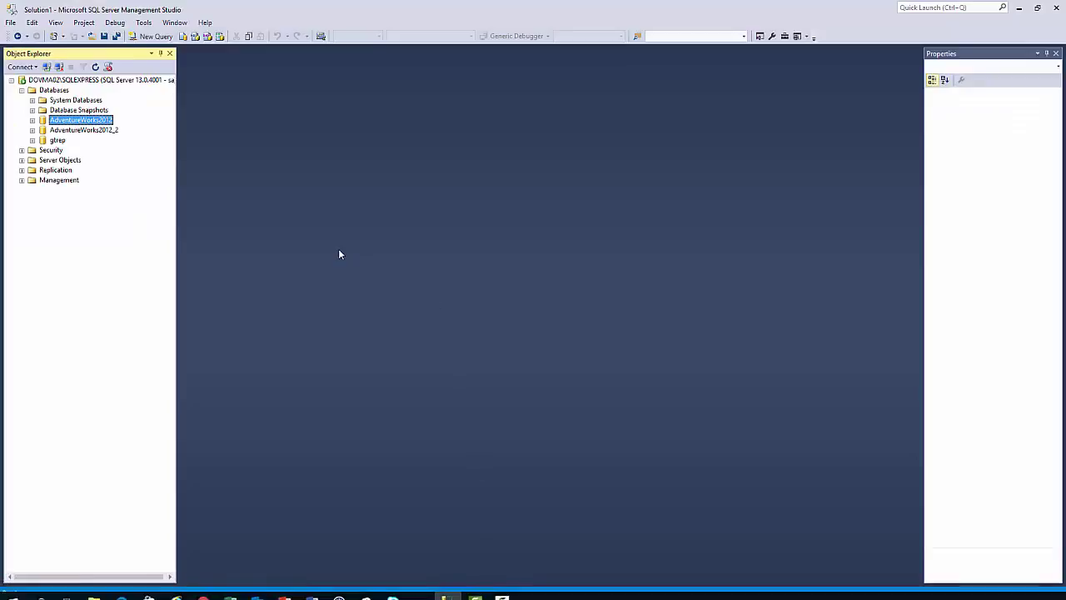
{"action": "right_click", "coordinate": [101, 121]}
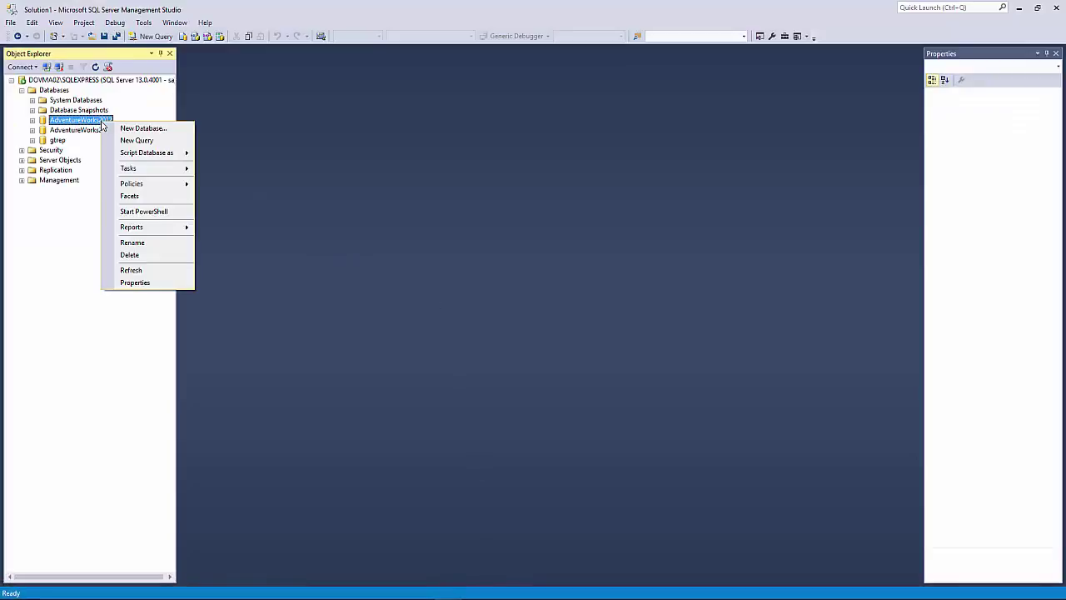
{"action": "left_click", "coordinate": [153, 140]}
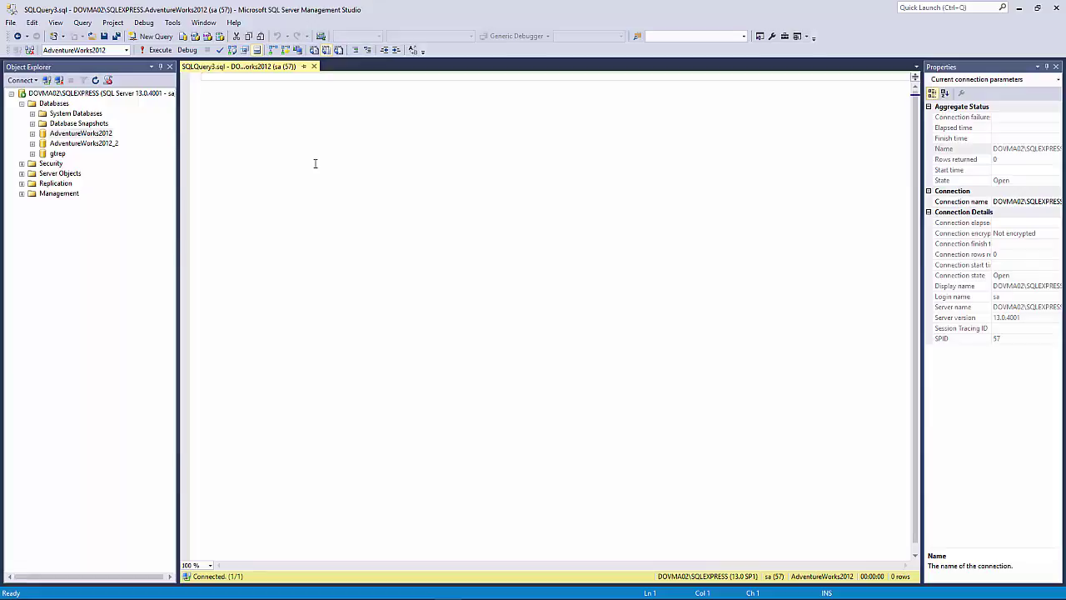
{"action": "type", "text": "select * from TestCases;"}
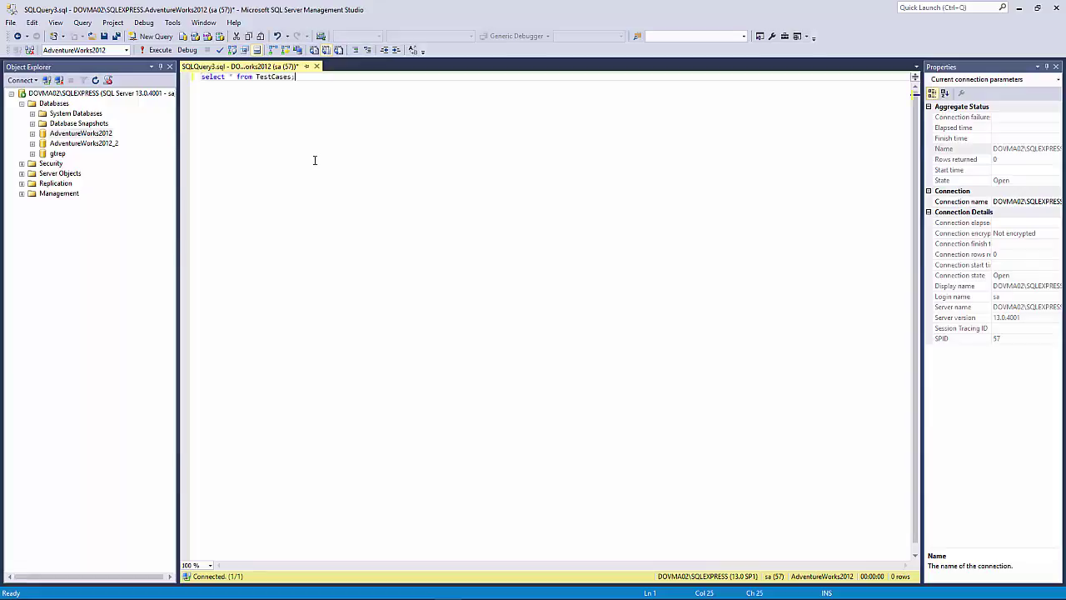
{"action": "key", "text": "F5"}
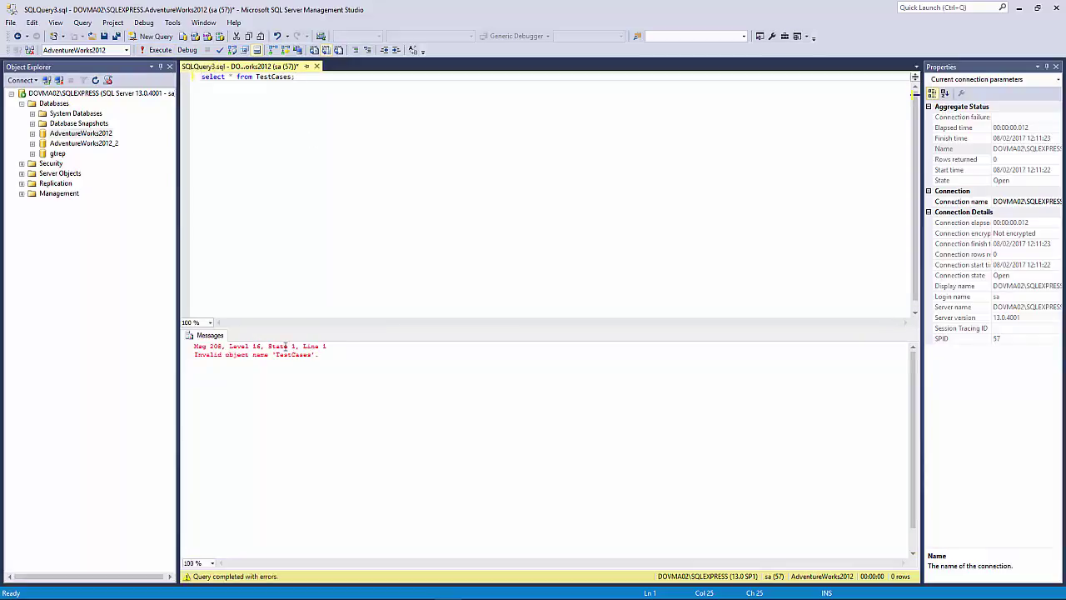
Start the CSV-to-SQL flow in Javelin, then go back to SSMS
{"action": "left_click", "coordinate": [421, 588]}
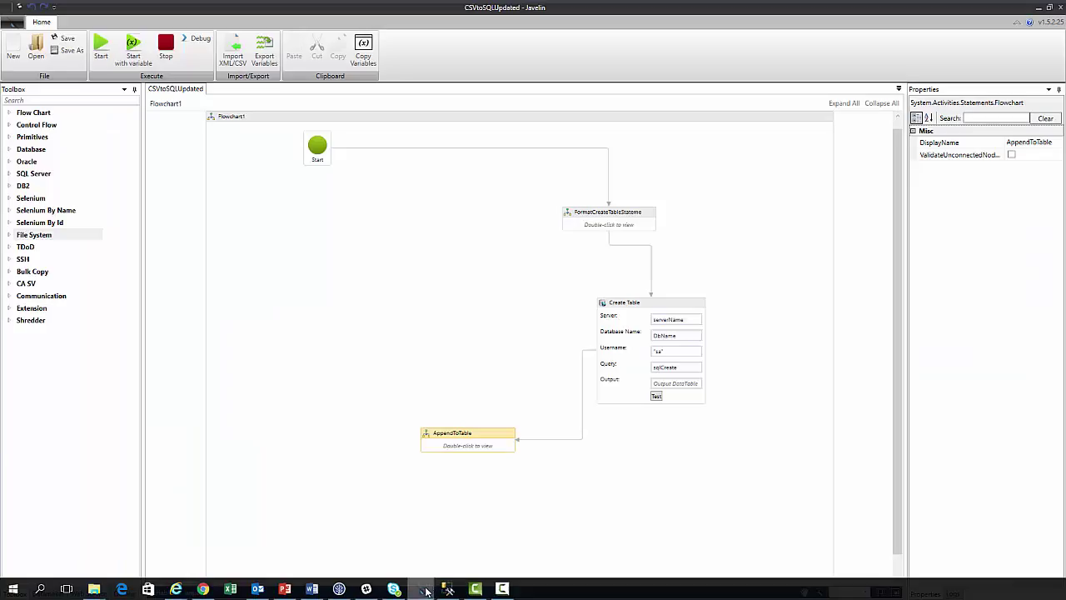
{"action": "key", "text": "F5"}
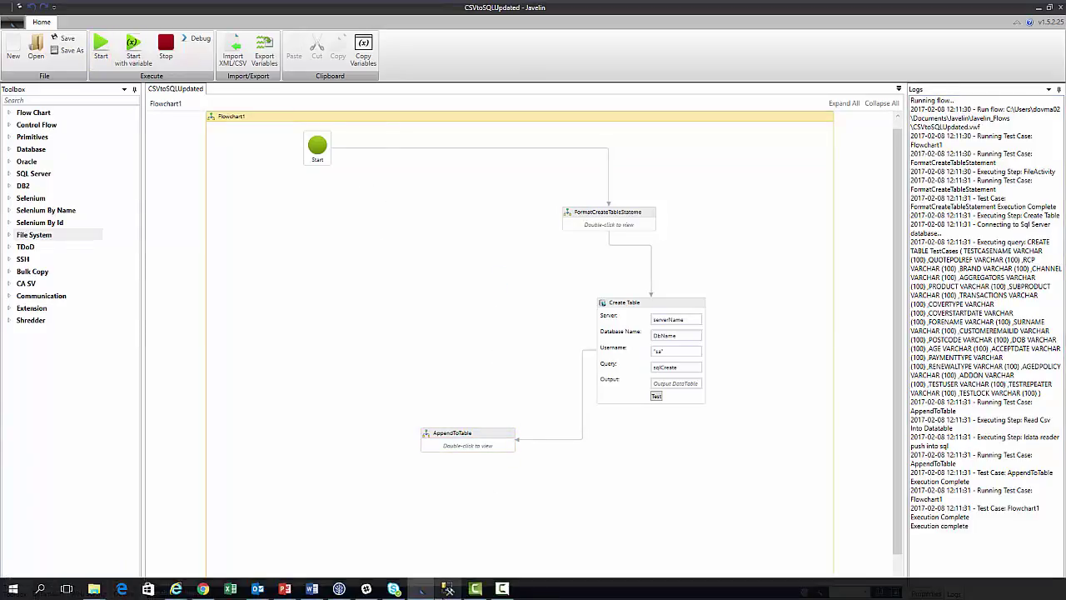
{"action": "left_click", "coordinate": [446, 589]}
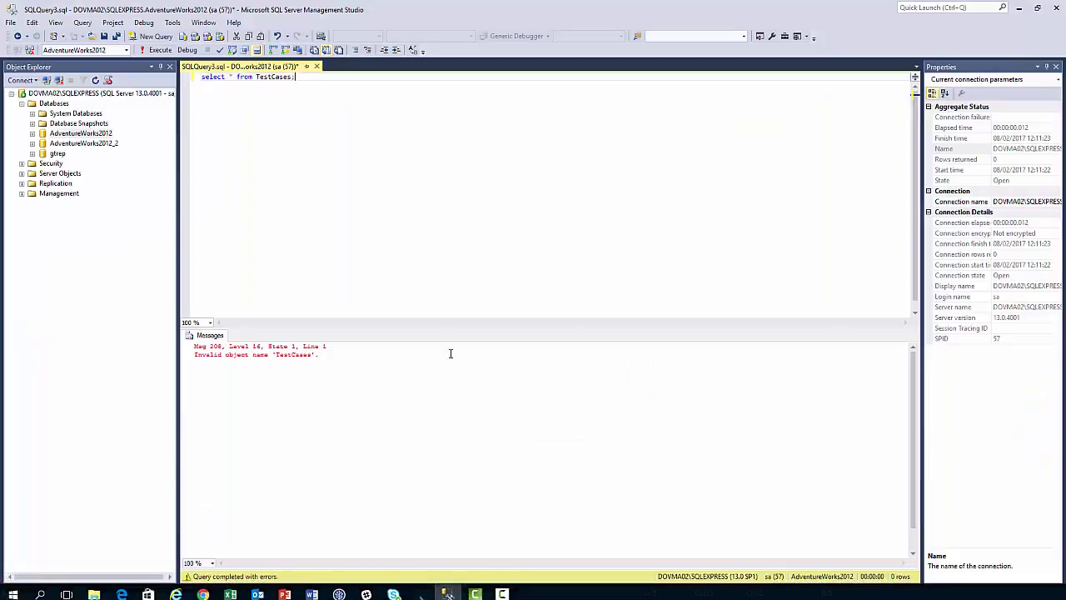
Rerun the TestCases query to see 12 rows, then return to Javelin
{"action": "left_click", "coordinate": [155, 51]}
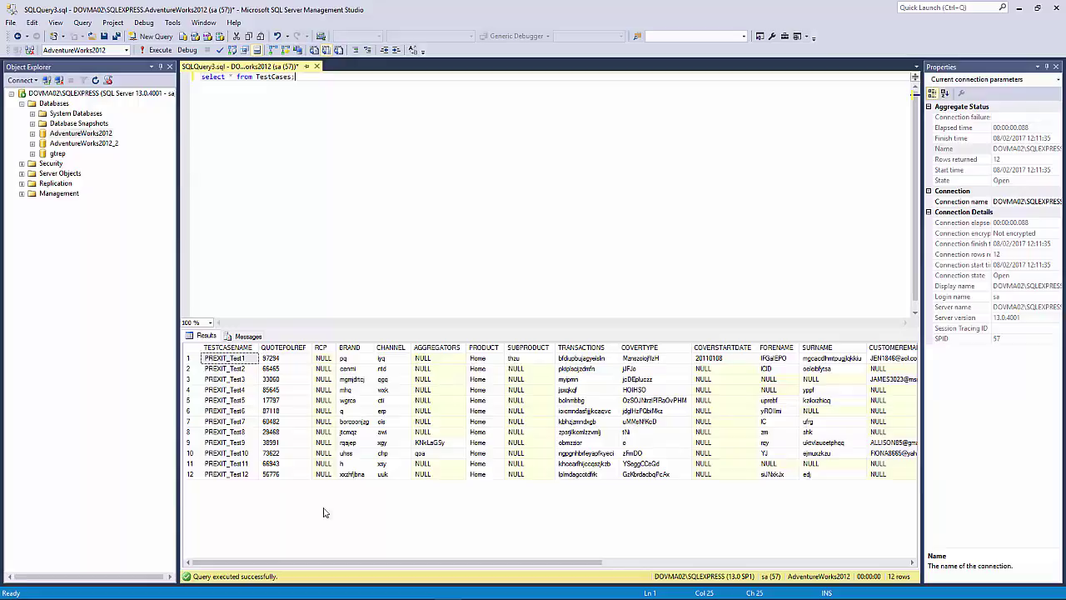
{"action": "mouse_move", "coordinate": [420, 588]}
{"action": "left_click", "coordinate": [429, 546]}
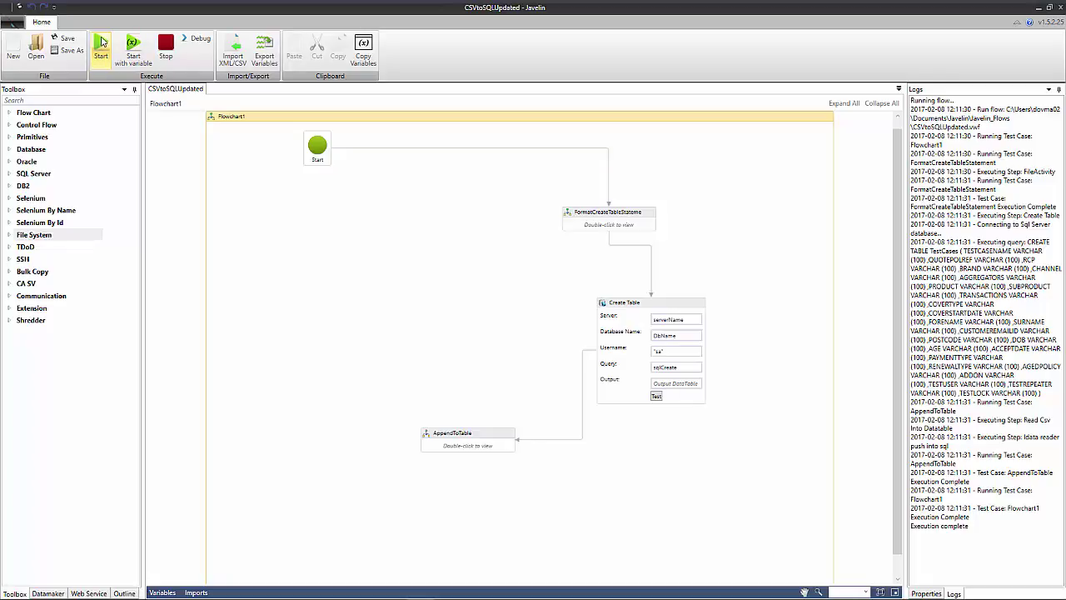
Rerun the flow, highlight the TestCases-already-exists error, and confirm Create Table's ContinueOnError is True
{"action": "left_click", "coordinate": [101, 44]}
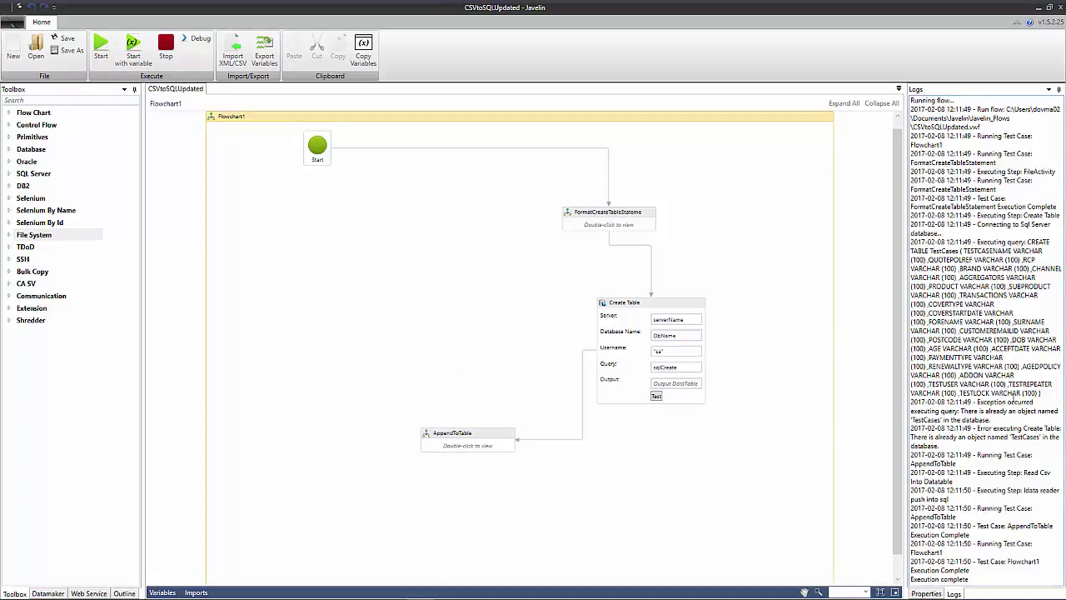
{"action": "left_click_drag", "start_coordinate": [962, 447], "coordinate": [980, 402]}
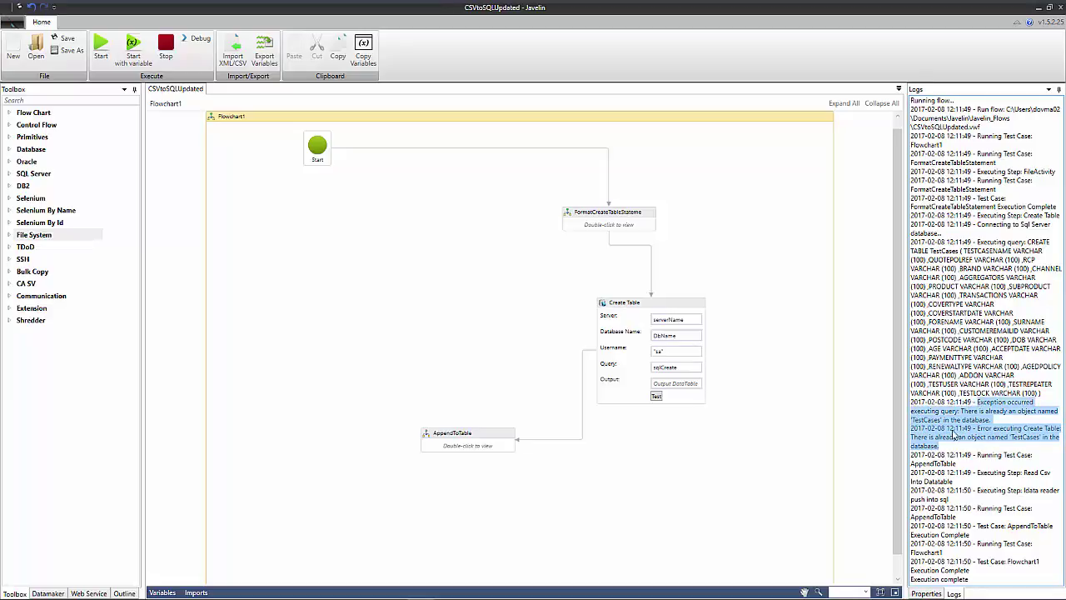
{"action": "left_click", "coordinate": [650, 317]}
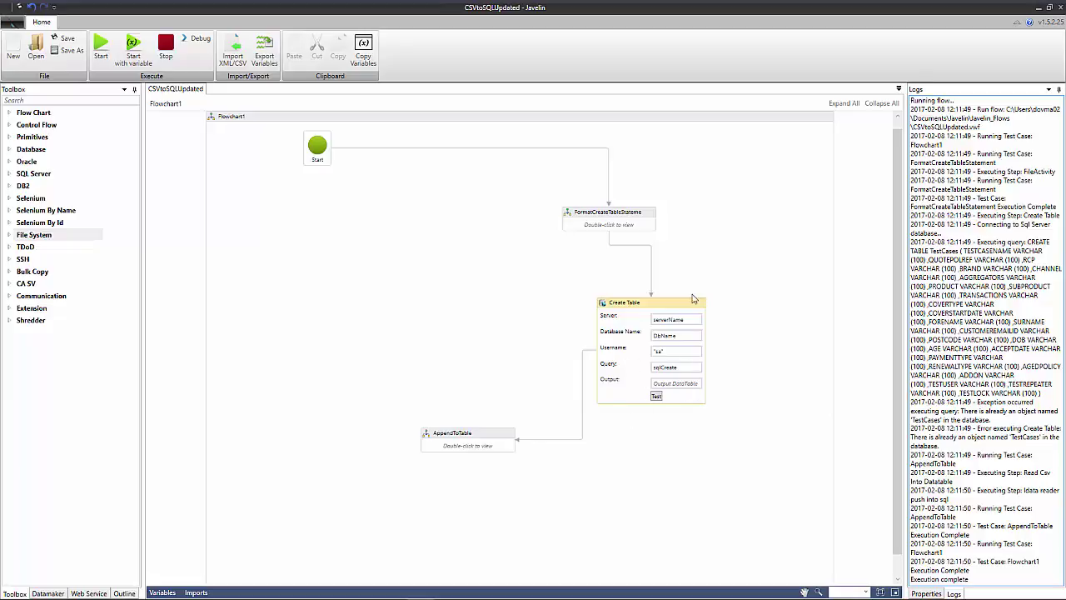
{"action": "left_click", "coordinate": [925, 593]}
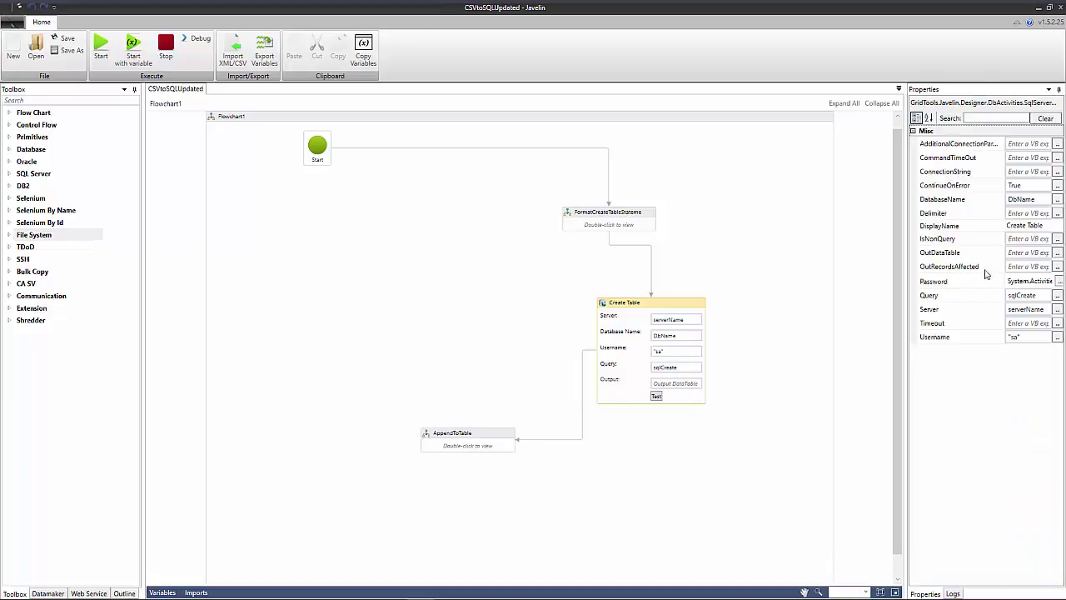
{"action": "left_click", "coordinate": [970, 187]}
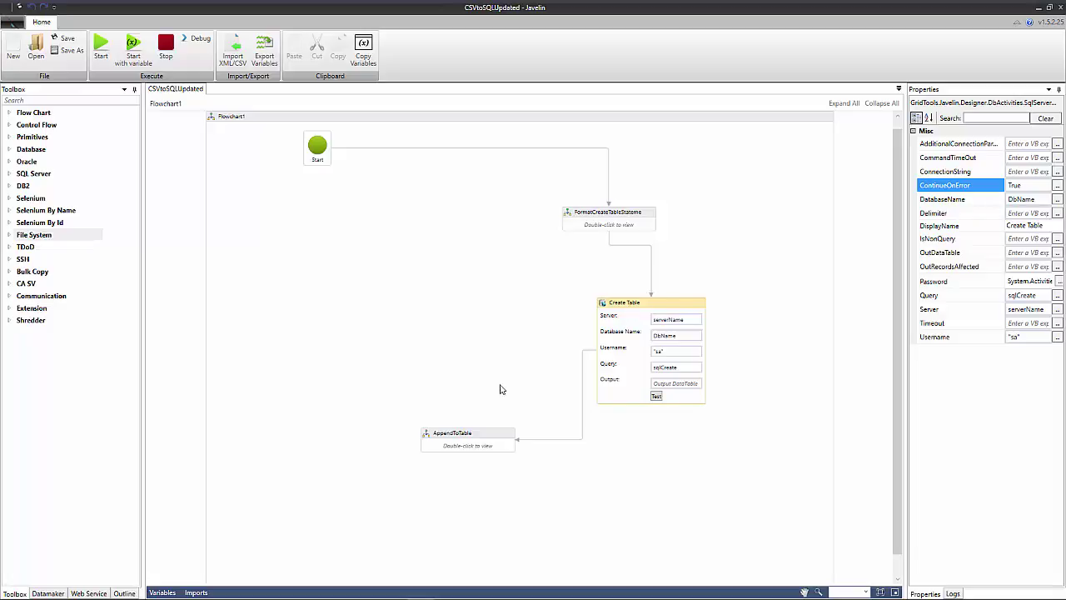
{"action": "left_click", "coordinate": [503, 445]}
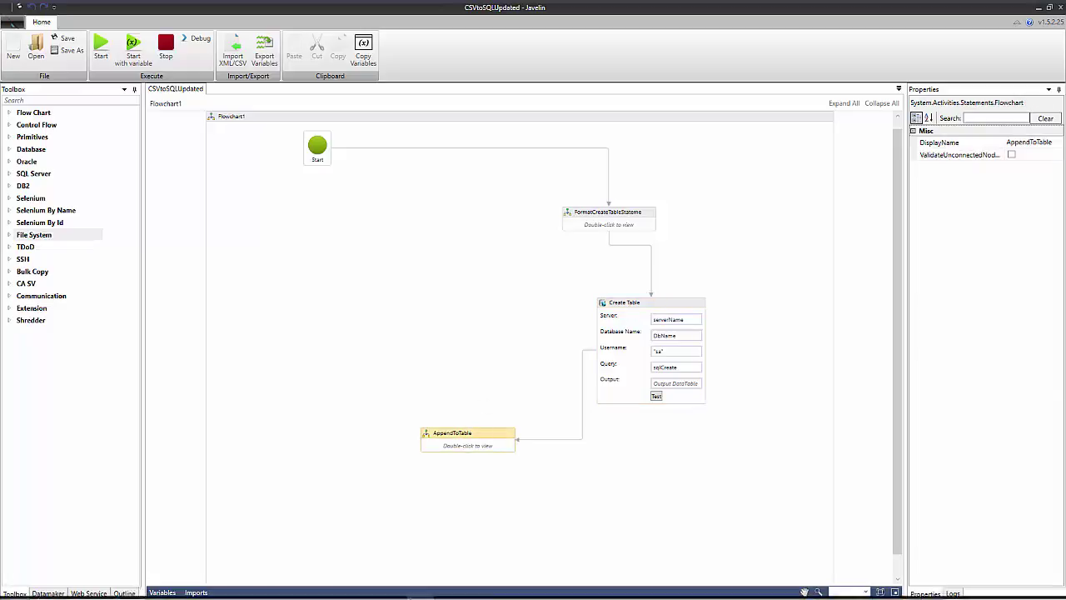
Rerun select * from TestCases in SSMS and scroll to see 24 rows
{"action": "left_click", "coordinate": [456, 588]}
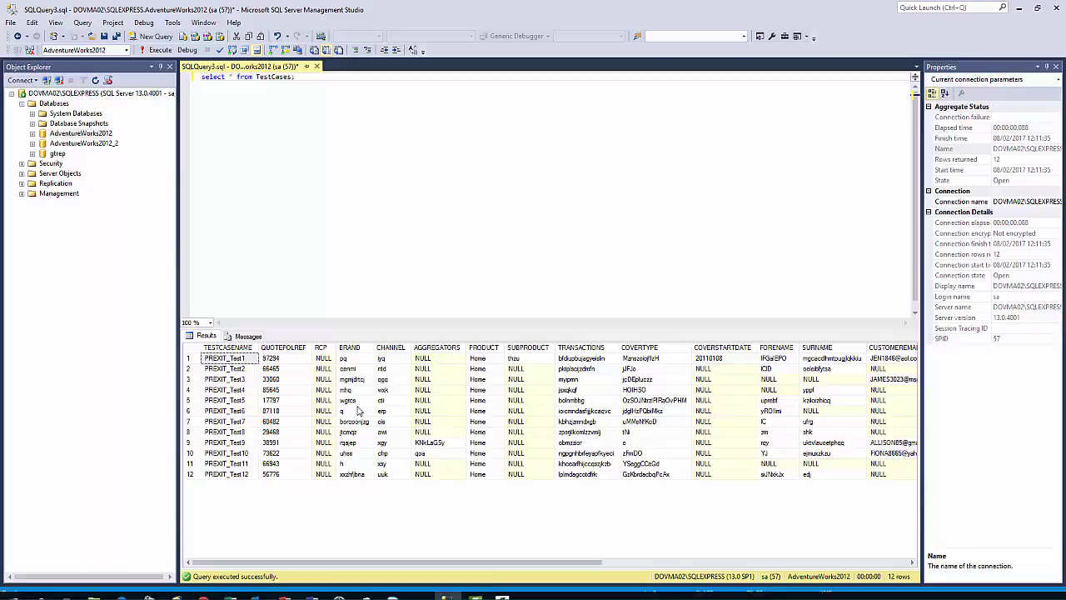
{"action": "left_click", "coordinate": [161, 52]}
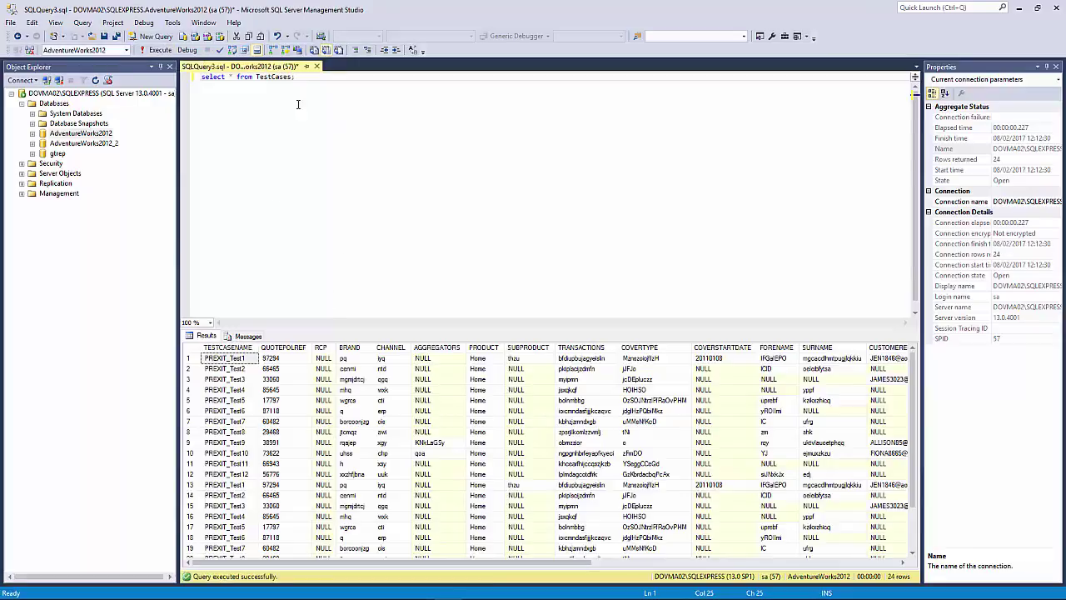
{"action": "scroll", "coordinate": [374, 494], "scroll_direction": "down", "scroll_amount": 2}
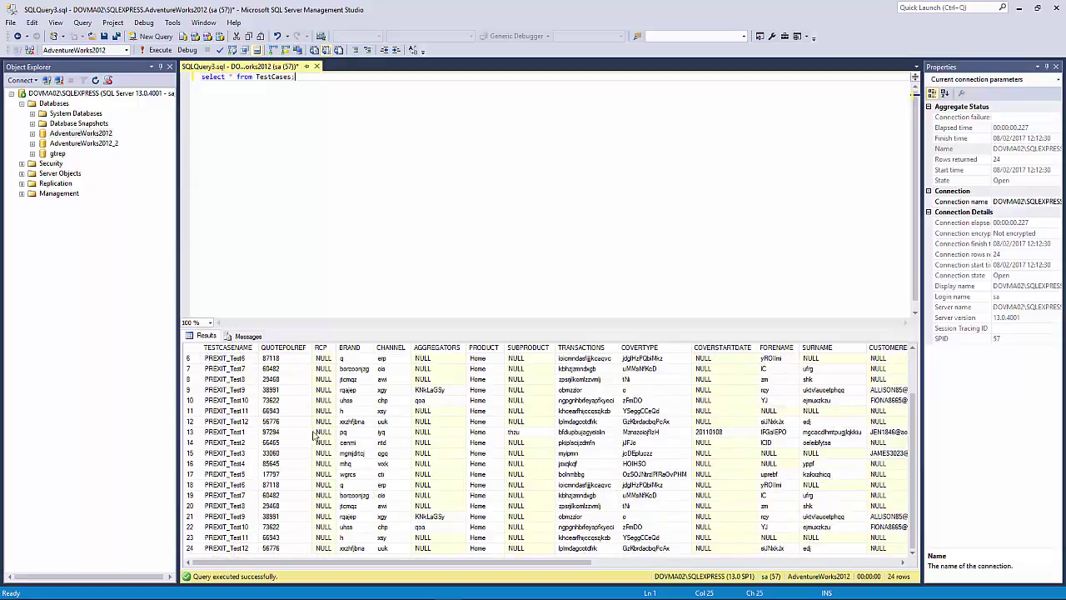
{"action": "mouse_move", "coordinate": [469, 593]}
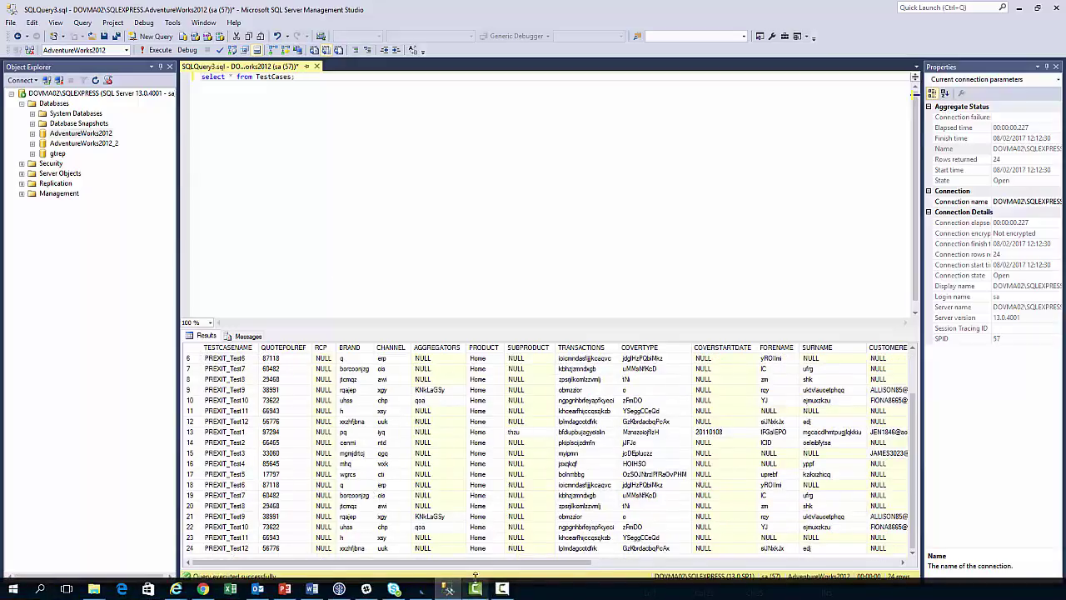
Open the FormatCreateTableStatement sub-flow, return to Flowchart1, and select Create Table
{"action": "left_click", "coordinate": [423, 591]}
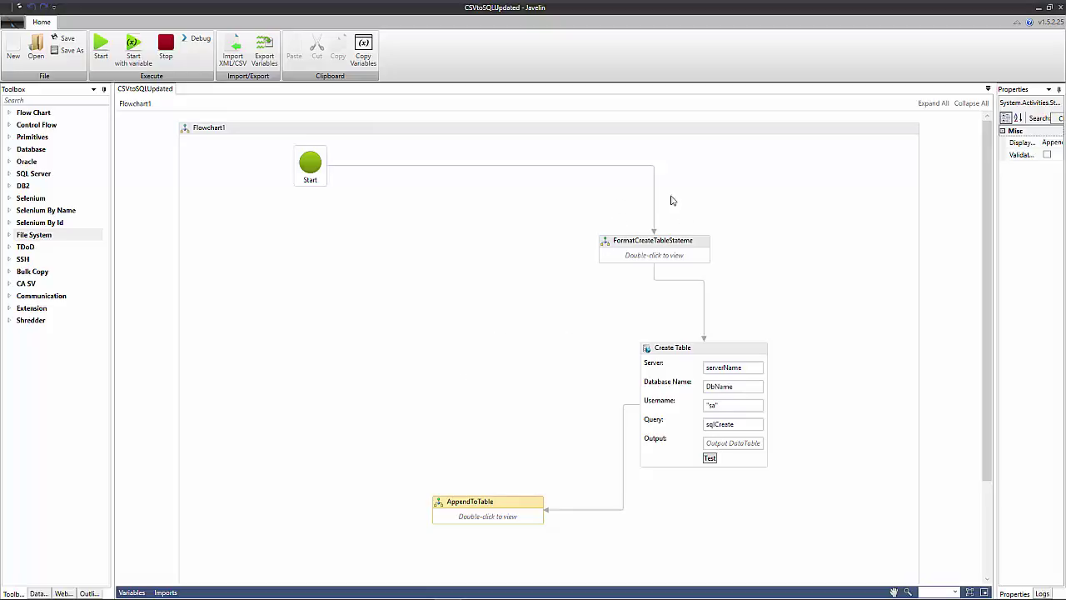
{"action": "left_click", "coordinate": [687, 247]}
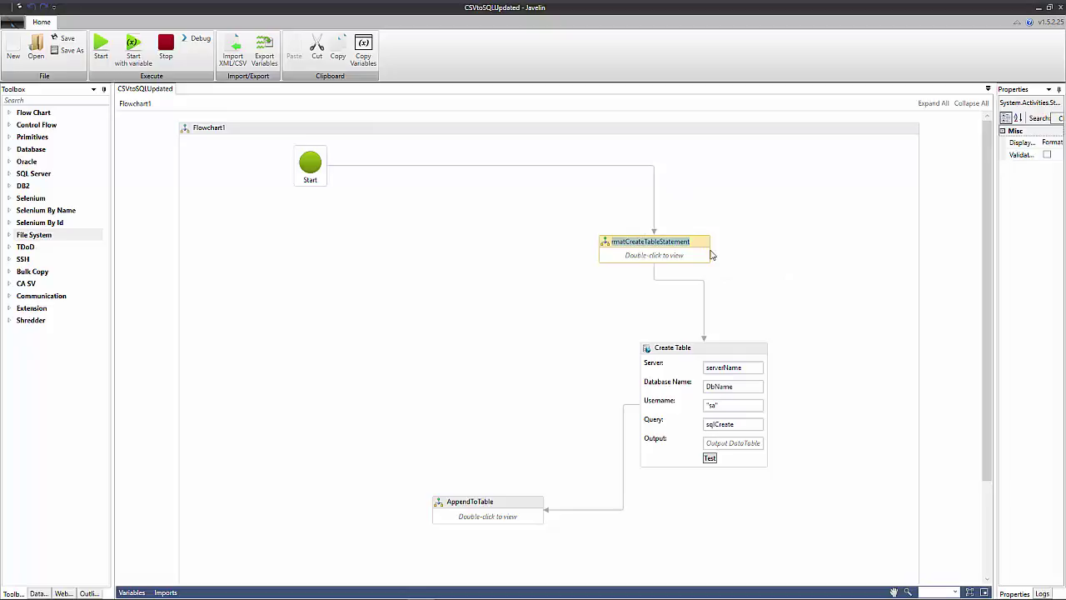
{"action": "double_click", "coordinate": [708, 251]}
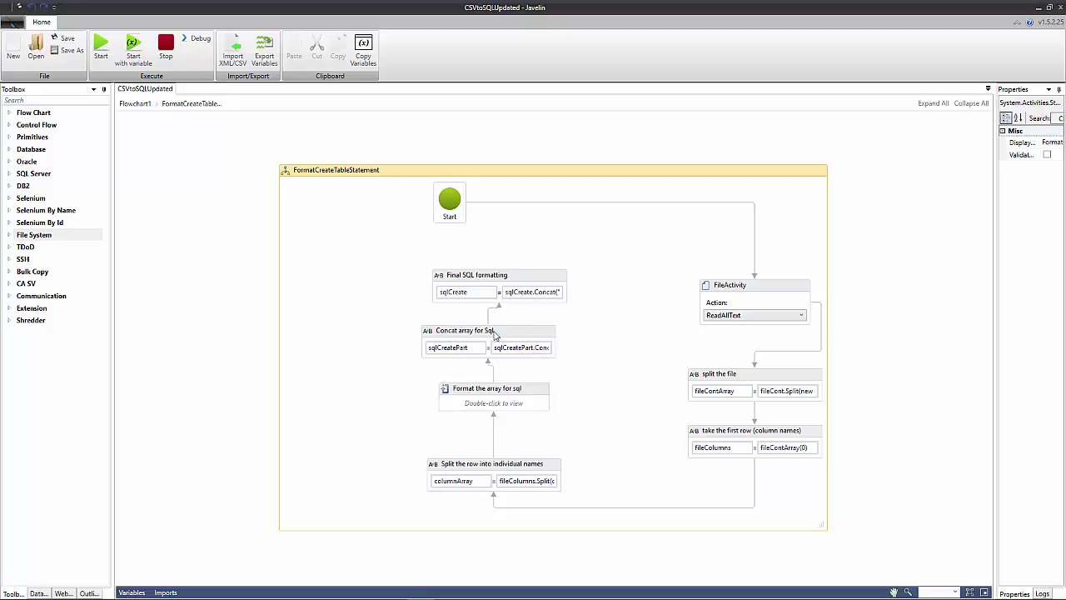
{"action": "left_click", "coordinate": [140, 105]}
{"action": "left_click", "coordinate": [754, 348]}
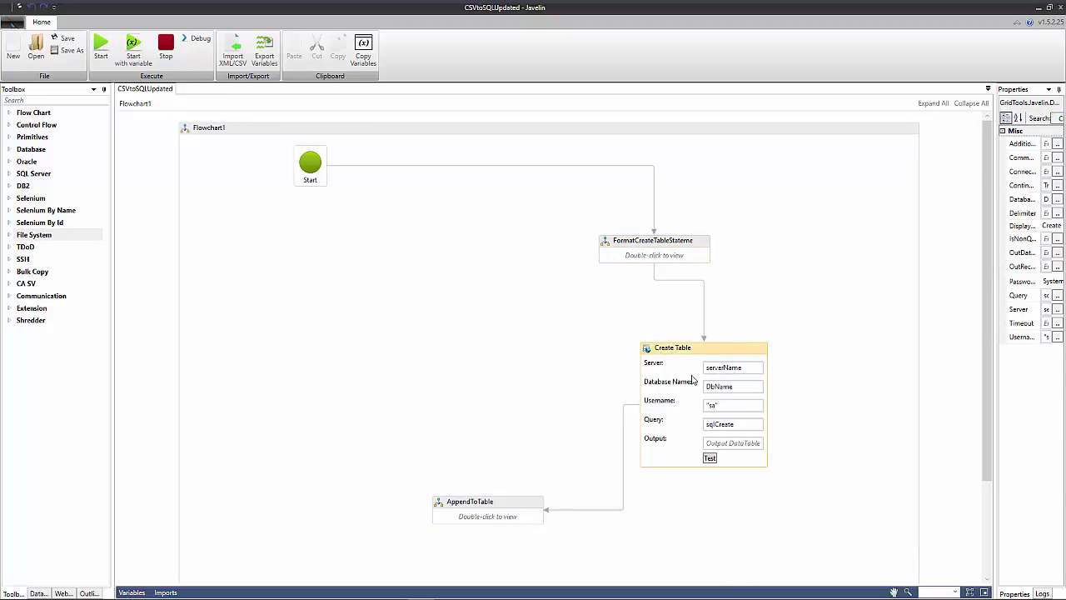
{"action": "left_click", "coordinate": [10, 162]}
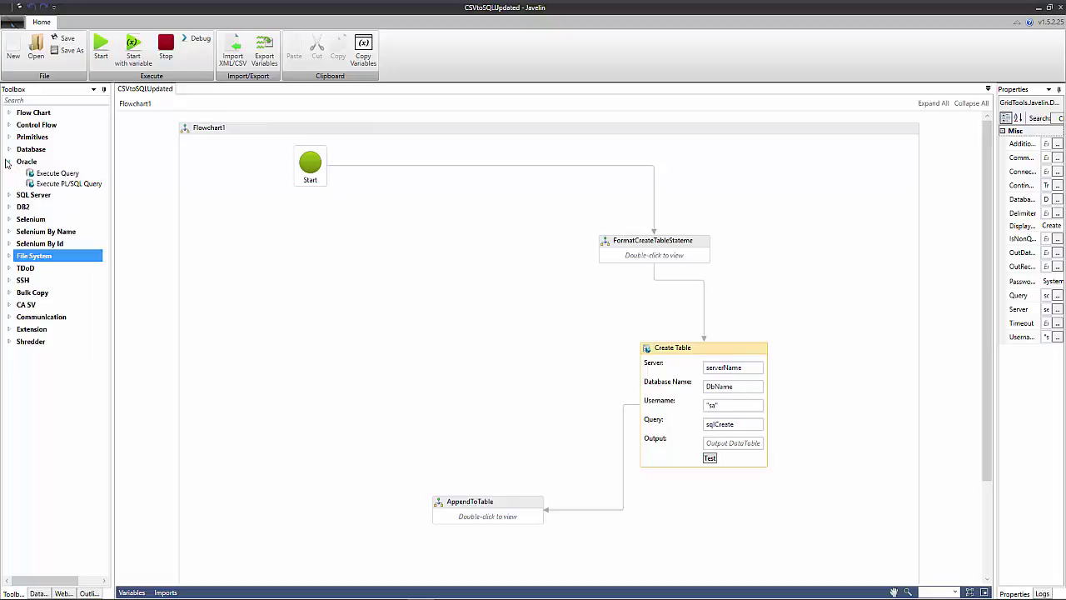
{"action": "left_click", "coordinate": [10, 207]}
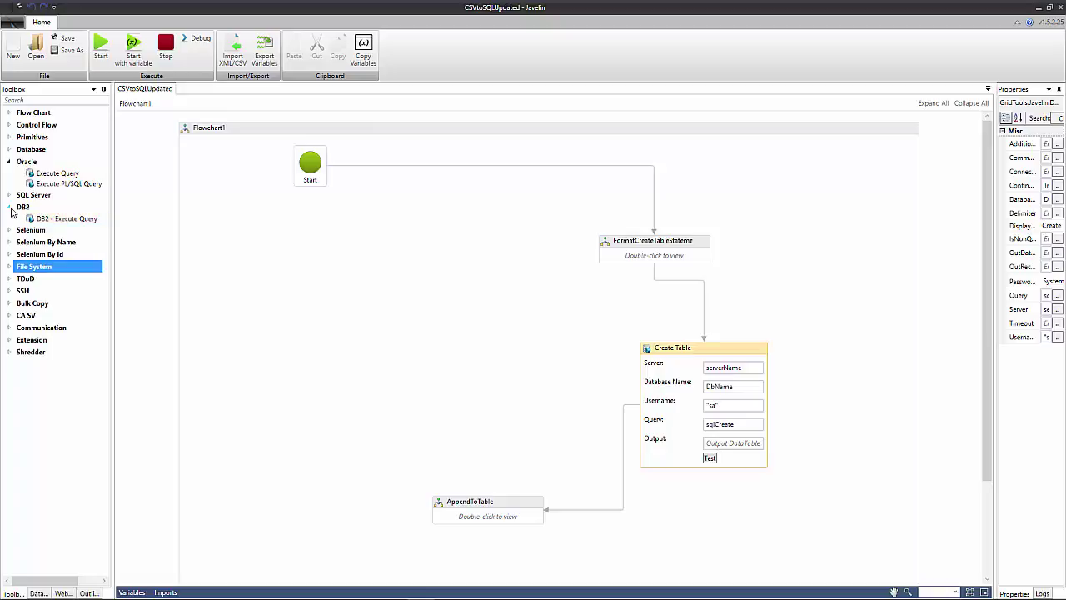
{"action": "left_click", "coordinate": [10, 207]}
{"action": "left_click", "coordinate": [10, 161]}
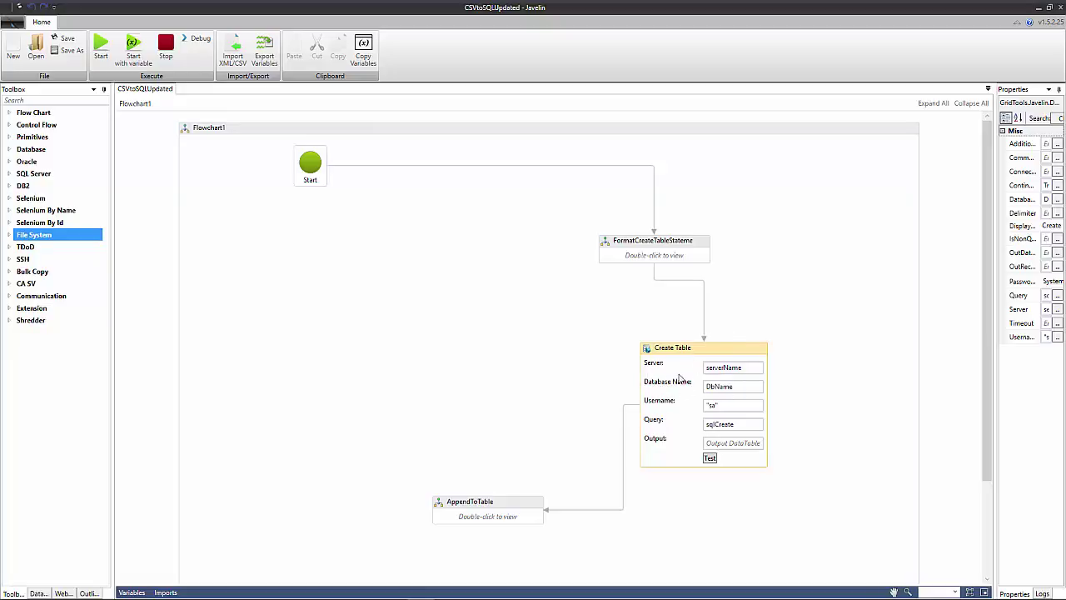
{"action": "left_click", "coordinate": [719, 366]}
{"action": "left_click", "coordinate": [721, 384]}
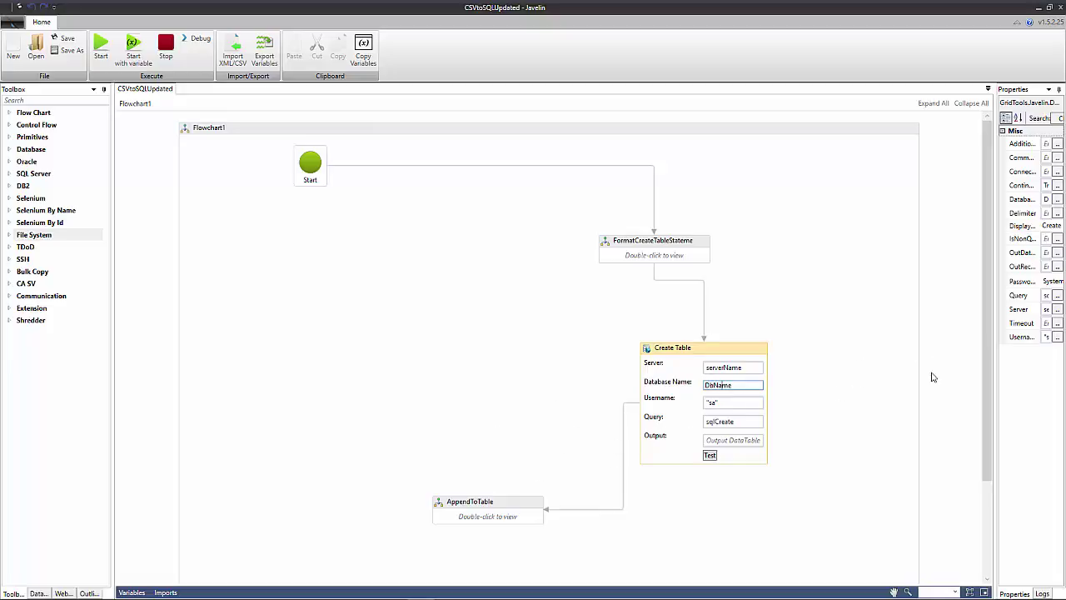
Open AppendToTable, select its Read Csv, IdataReader assignment and push-into-sql steps, and expand Bulk Copy
{"action": "double_click", "coordinate": [518, 499]}
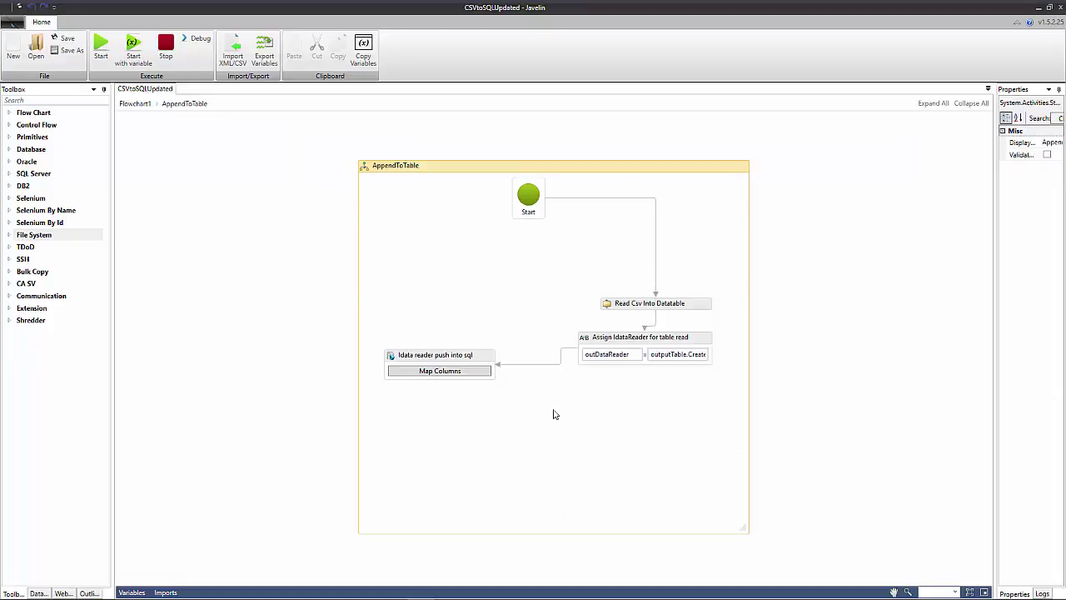
{"action": "left_click", "coordinate": [696, 303]}
{"action": "left_click", "coordinate": [702, 337]}
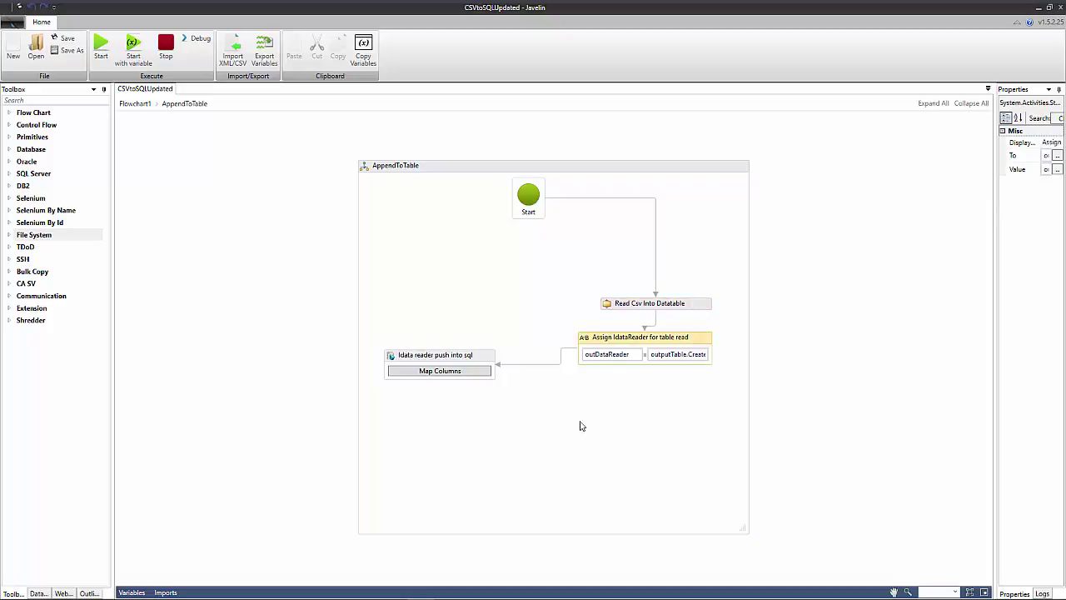
{"action": "left_click", "coordinate": [482, 356]}
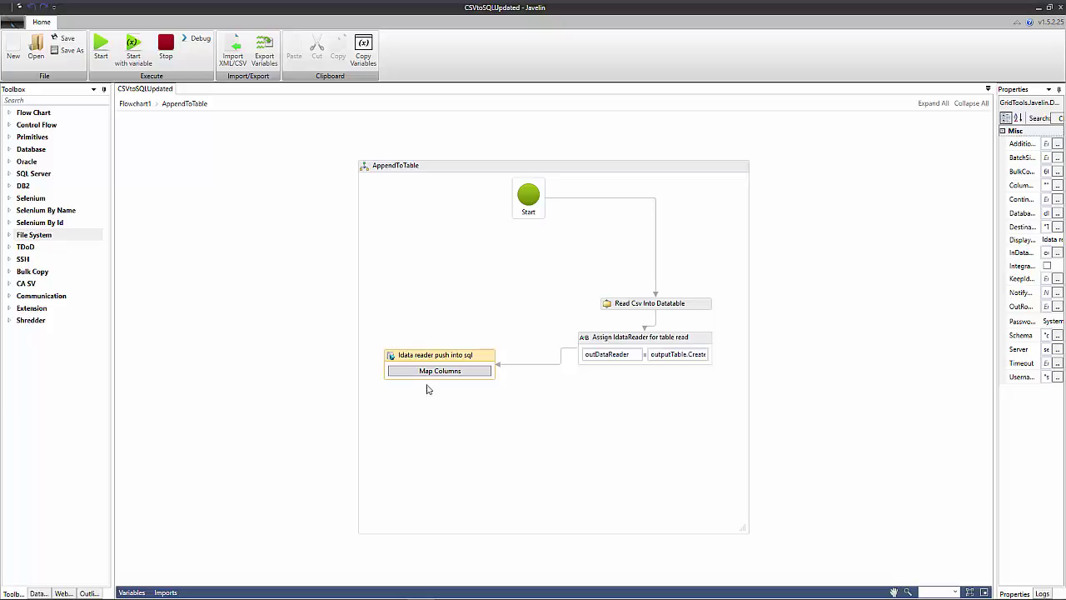
{"action": "left_click", "coordinate": [9, 273]}
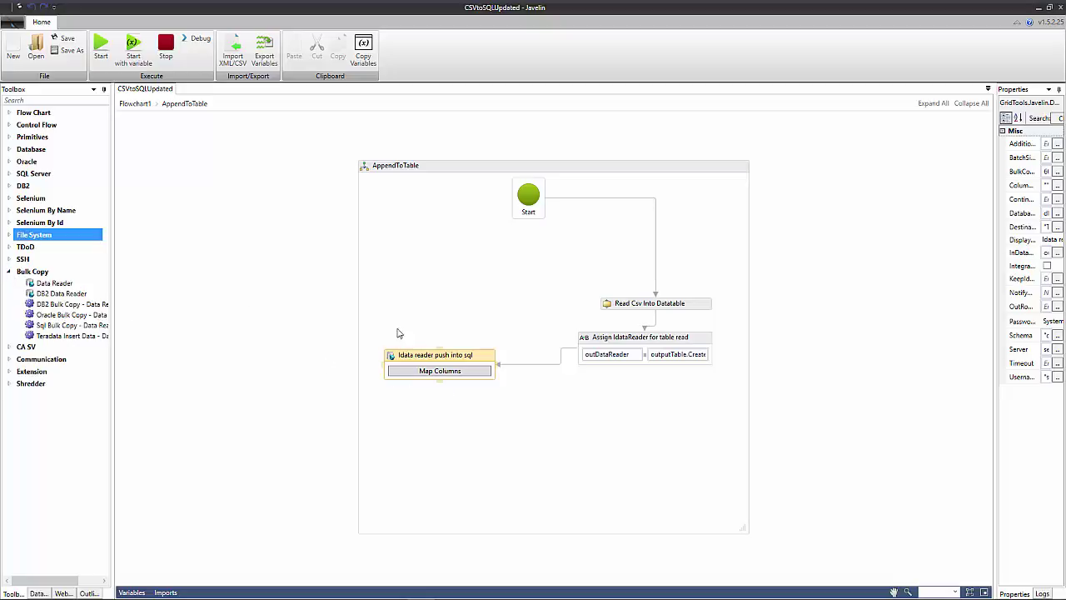